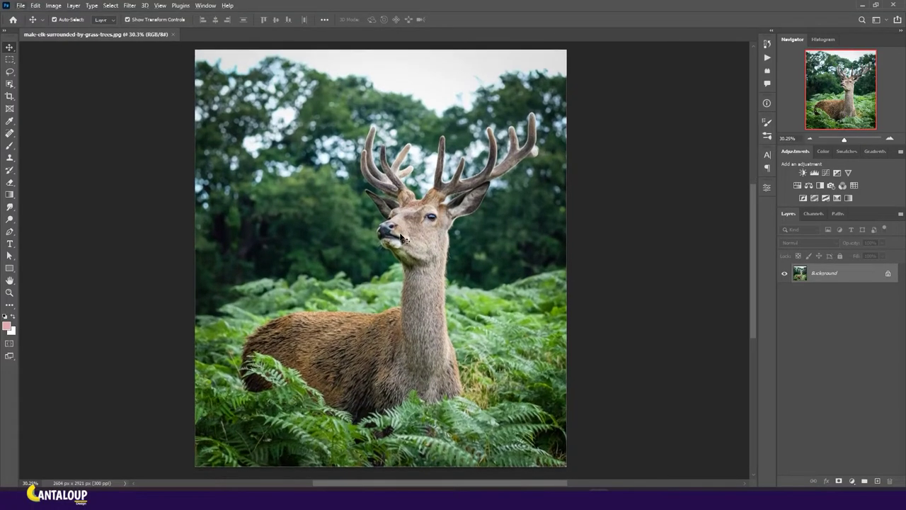
# - Add a Levels adjustment layer that darkens the photo by compressing the output levels
pyautogui.click(814, 173)
pyautogui.moveTo(744, 310); pyautogui.dragTo(684, 312)
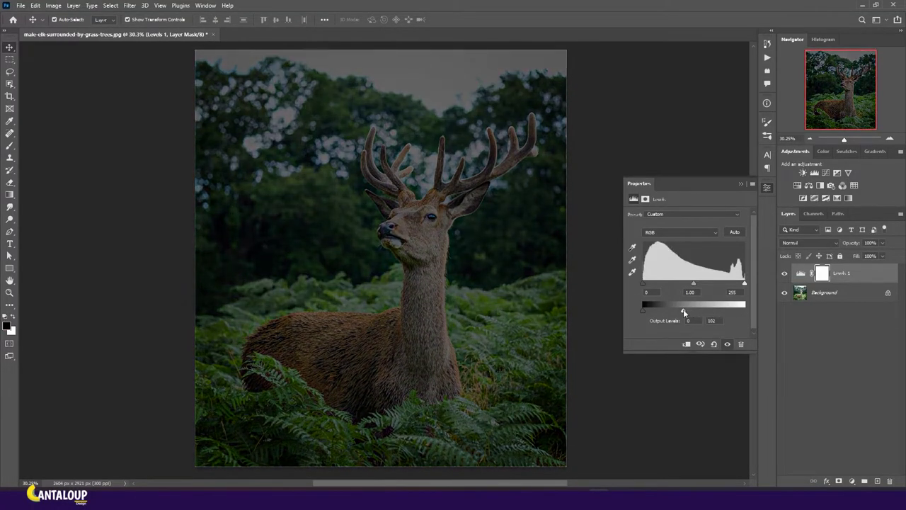
pyautogui.moveTo(642, 283); pyautogui.dragTo(654, 284)
pyautogui.moveTo(645, 312); pyautogui.dragTo(669, 312)
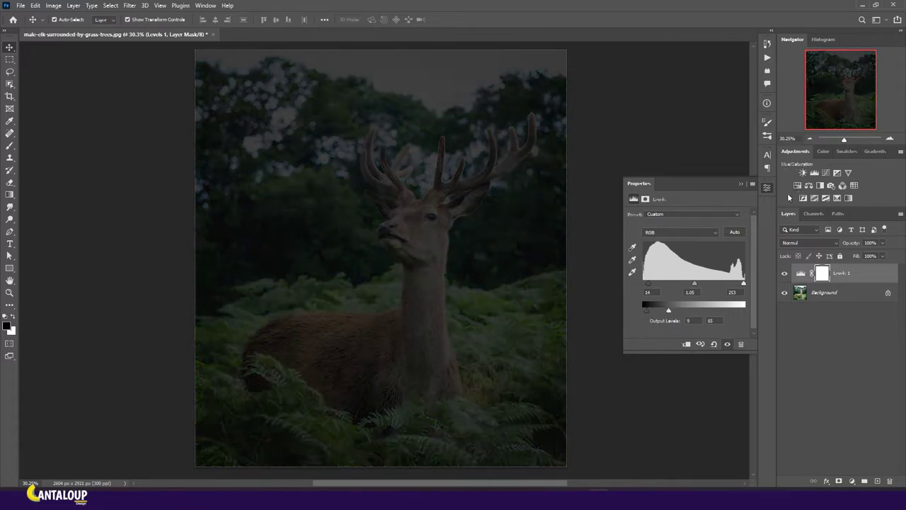
# - Add a Color Lookup adjustment layer using the Moonlight.3DL look
pyautogui.click(853, 185)
pyautogui.click(705, 215)
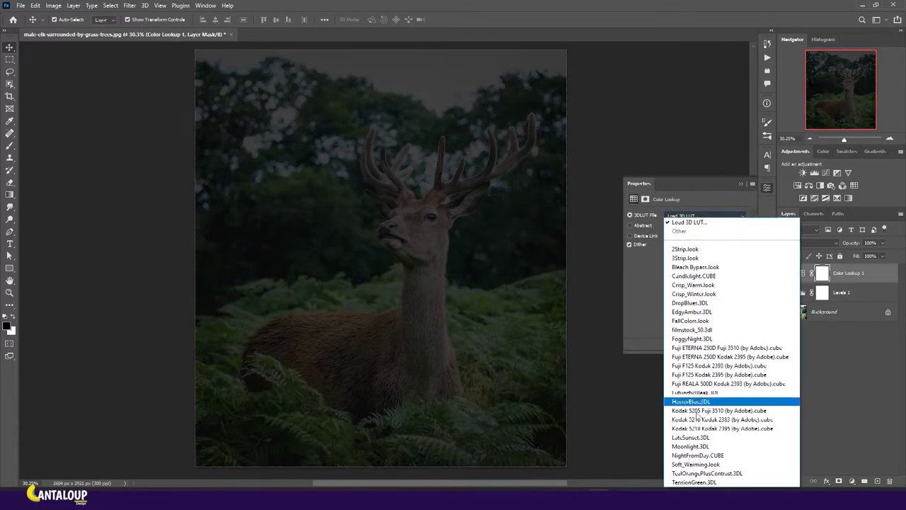
pyautogui.click(697, 446)
pyautogui.click(741, 185)
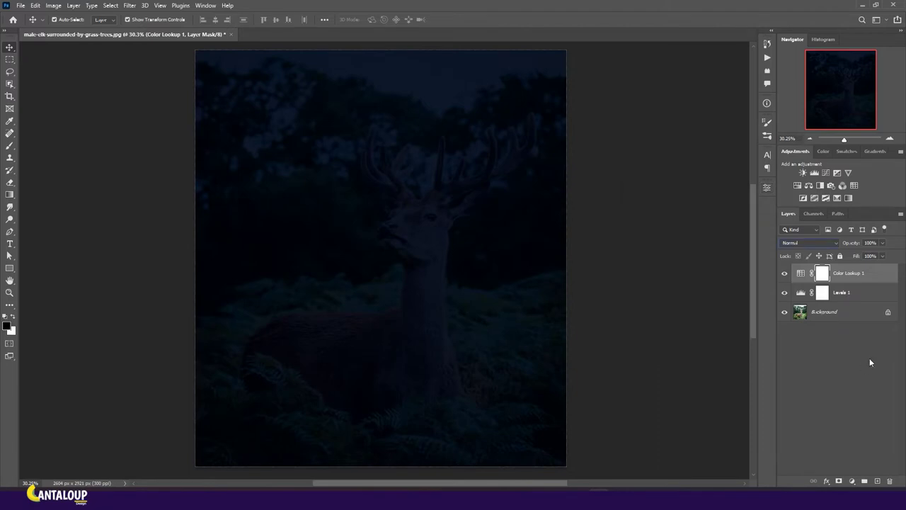
# - Hide the Levels and Color Lookup layers to reveal the original daylight photo
pyautogui.click(578, 213)
pyautogui.scroll(2, 457, 129)
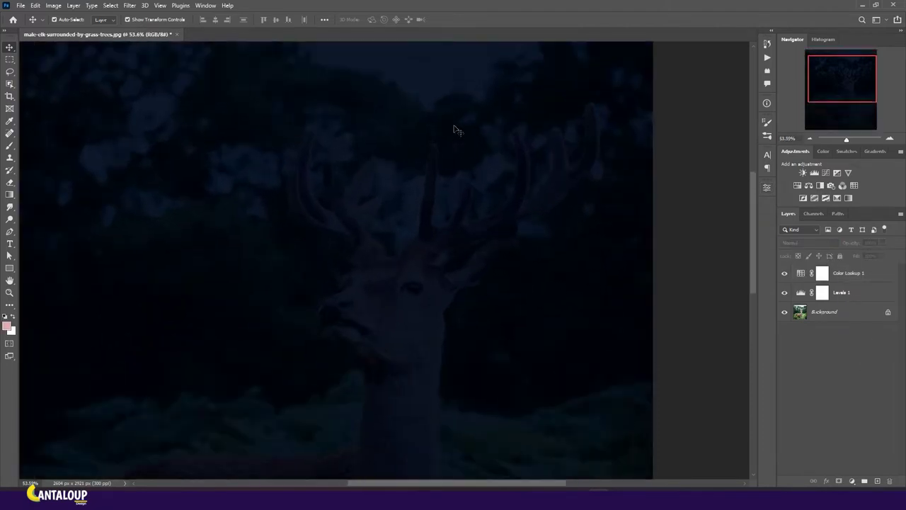
pyautogui.keyDown('alt'); pyautogui.click(784, 312); pyautogui.keyUp('alt')
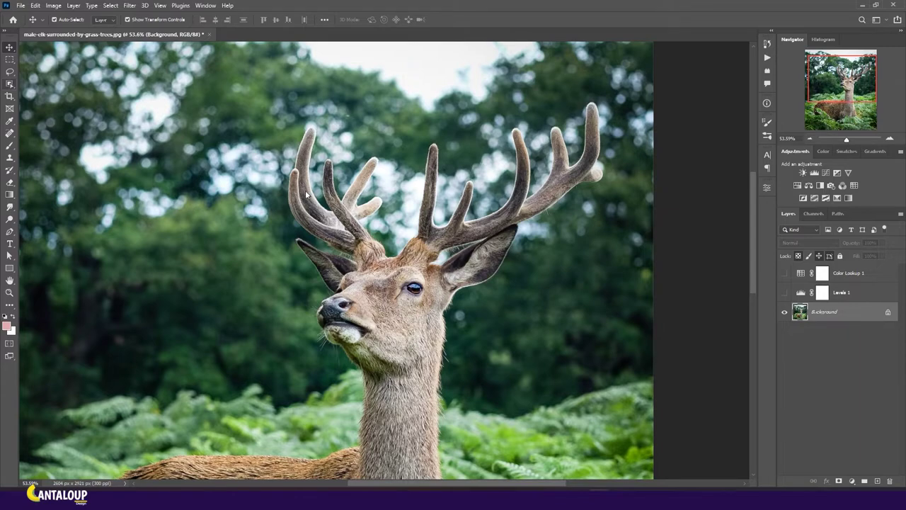
pyautogui.click(10, 83)
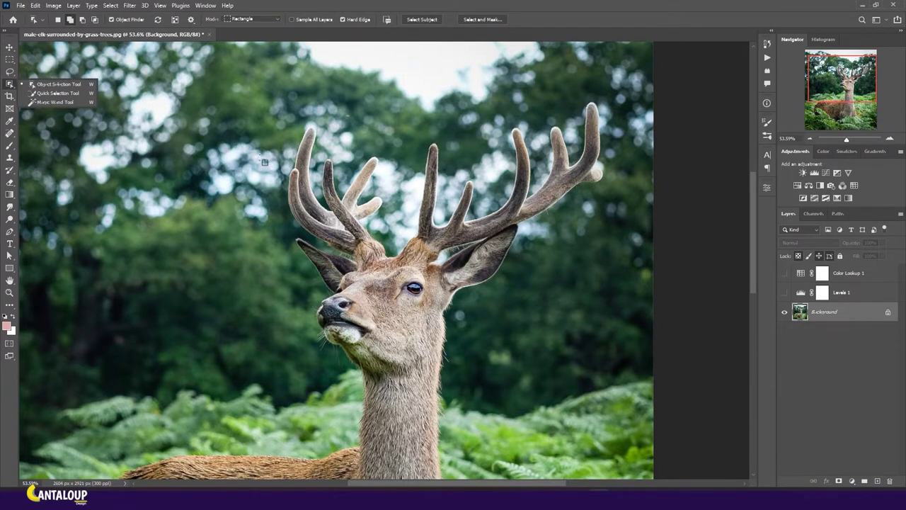
# - Select the elk with Object Selection, show it as a Quick Mask, and ready a black brush
pyautogui.click(349, 178)
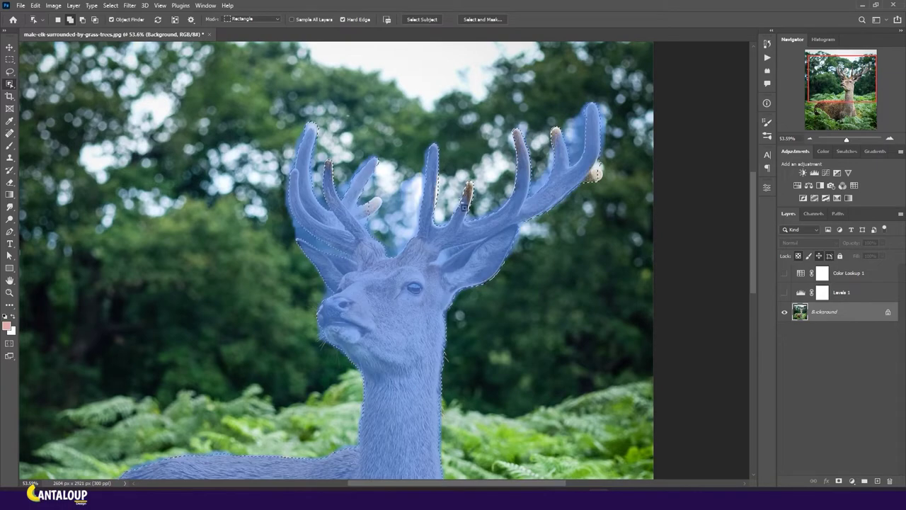
pyautogui.press('q')
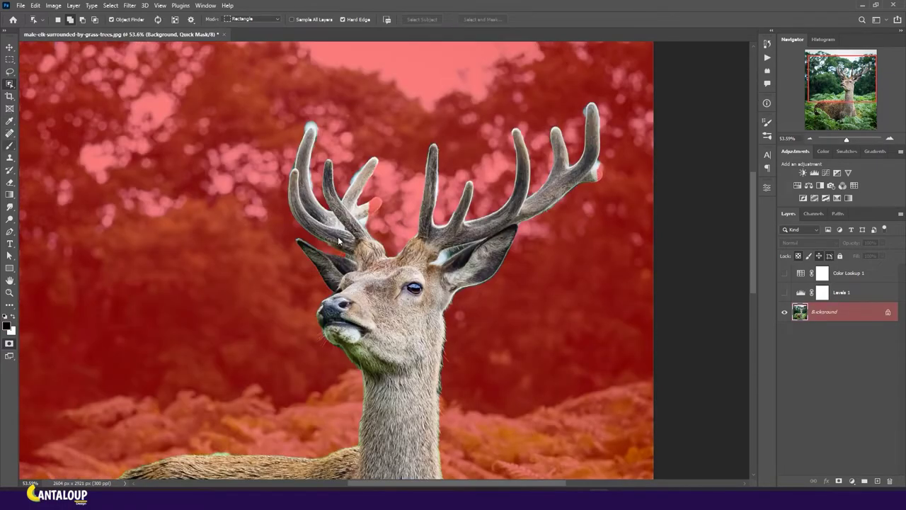
pyautogui.click(10, 145)
pyautogui.click(53, 148)
pyautogui.scroll(-2, 375, 221)
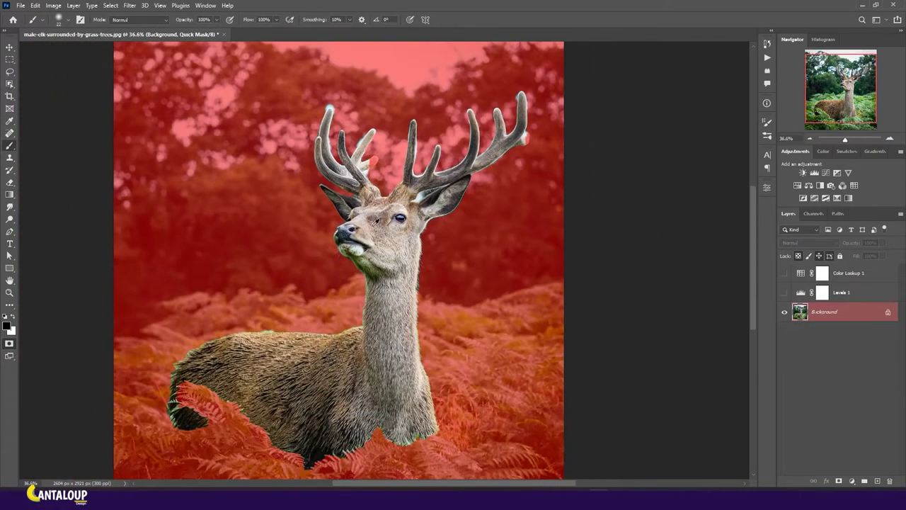
pyautogui.scroll(1, 367, 313)
pyautogui.press('x')
# - Paint the mask over the elk's body, neck, chin, nose, face and ear
pyautogui.moveTo(417, 403)
pyautogui.mouseDown()
pyautogui.moveTo(354, 417)
pyautogui.moveTo(170, 368)
pyautogui.moveTo(240, 318)
pyautogui.moveTo(340, 311)
pyautogui.mouseUp()
pyautogui.moveTo(411, 361); pyautogui.dragTo(393, 227)
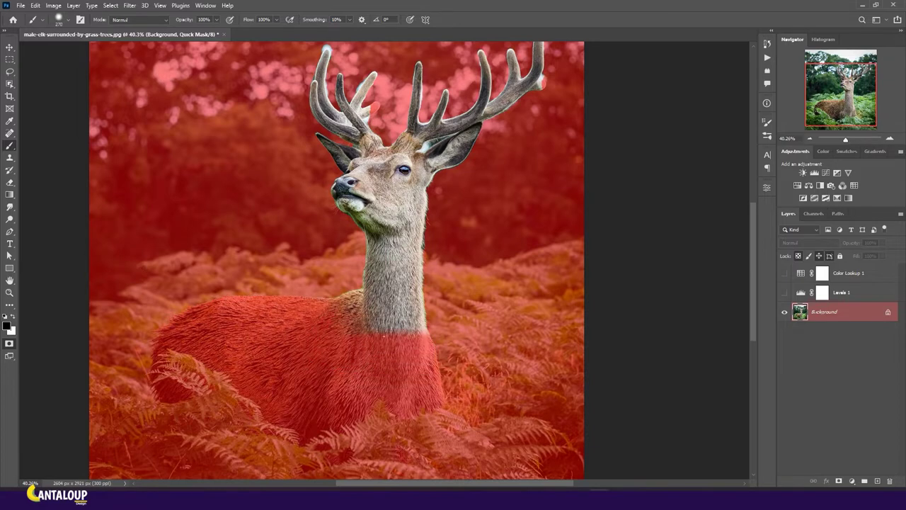
pyautogui.scroll(1, 397, 168)
pyautogui.scroll(2, 398, 168)
pyautogui.moveTo(382, 333); pyautogui.dragTo(319, 269)
pyautogui.moveTo(314, 257)
pyautogui.mouseDown()
pyautogui.moveTo(297, 248)
pyautogui.moveTo(305, 206)
pyautogui.moveTo(425, 312)
pyautogui.mouseUp()
pyautogui.moveTo(339, 241); pyautogui.dragTo(382, 234)
pyautogui.scroll(3, 494, 145)
pyautogui.scroll(1, 493, 145)
pyautogui.moveTo(582, 163)
pyautogui.mouseDown()
pyautogui.moveTo(482, 206)
pyautogui.moveTo(397, 266)
pyautogui.moveTo(354, 255)
pyautogui.moveTo(375, 227)
pyautogui.moveTo(287, 228)
pyautogui.moveTo(213, 194)
pyautogui.moveTo(173, 227)
pyautogui.moveTo(194, 188)
pyautogui.moveTo(181, 258)
pyautogui.moveTo(227, 212)
pyautogui.moveTo(262, 290)
pyautogui.moveTo(312, 234)
pyautogui.moveTo(354, 332)
pyautogui.moveTo(495, 234)
pyautogui.moveTo(573, 194)
pyautogui.moveTo(461, 312)
pyautogui.moveTo(382, 368)
pyautogui.moveTo(347, 333)
pyautogui.mouseUp()
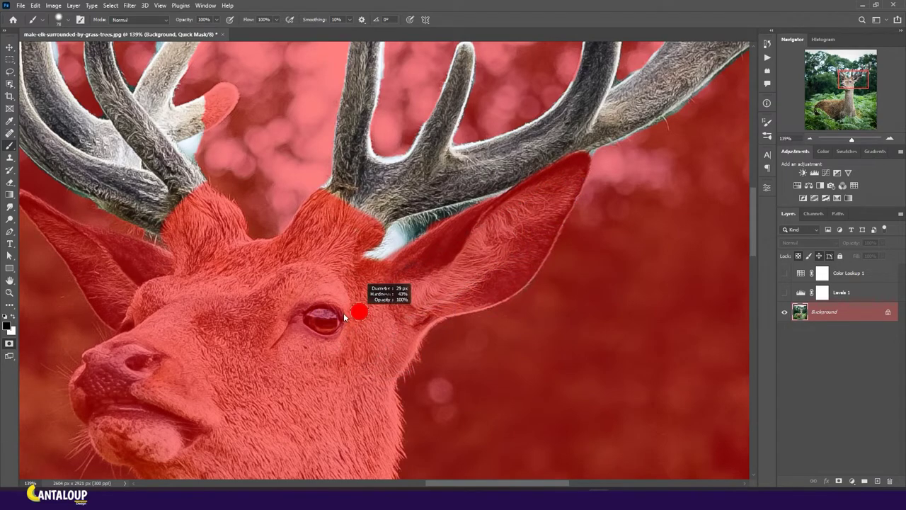
# - Unmask the left antler tip and mask the background strips beside the left antler
pyautogui.scroll(-3, 291, 119)
pyautogui.scroll(4, 269, 243)
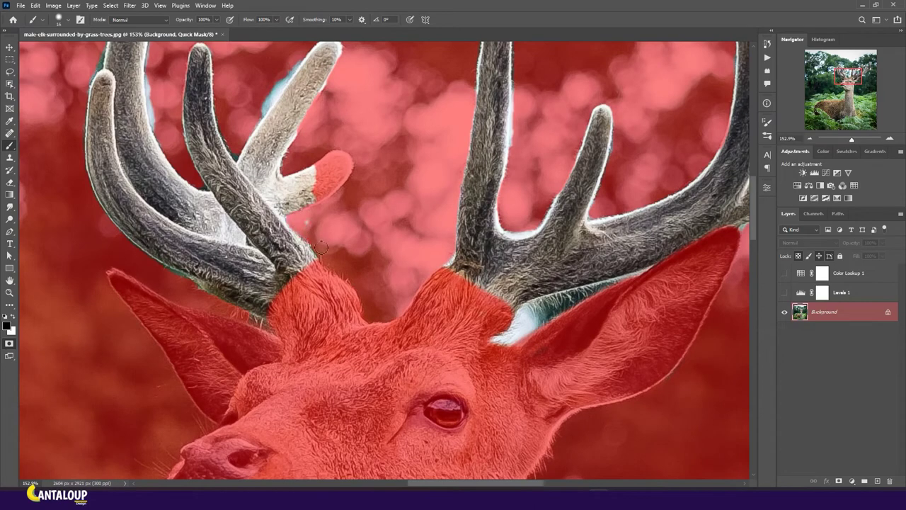
pyautogui.moveTo(319, 186)
pyautogui.mouseDown()
pyautogui.moveTo(329, 164)
pyautogui.moveTo(345, 160)
pyautogui.moveTo(338, 186)
pyautogui.moveTo(306, 204)
pyautogui.mouseUp()
pyautogui.moveTo(336, 164)
pyautogui.mouseDown()
pyautogui.moveTo(322, 181)
pyautogui.moveTo(270, 200)
pyautogui.mouseUp()
pyautogui.scroll(3, 280, 165)
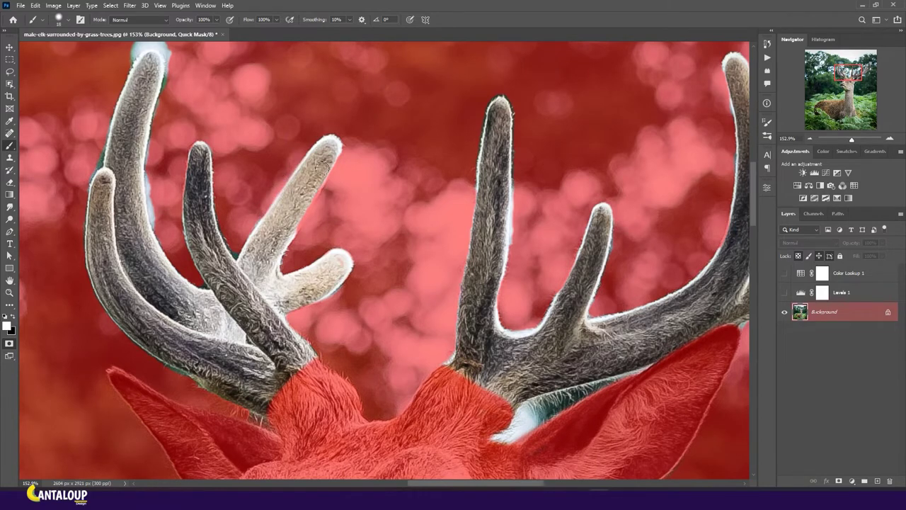
pyautogui.scroll(2, 183, 144)
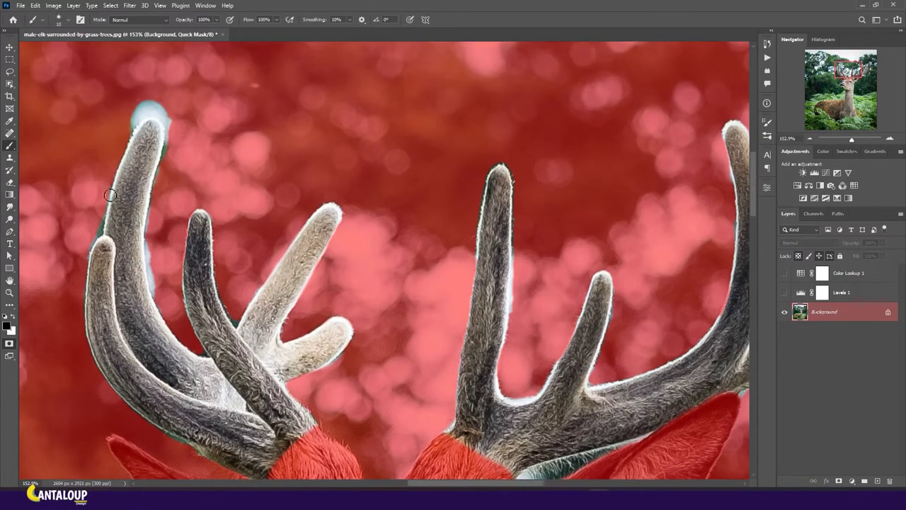
pyautogui.moveTo(172, 135); pyautogui.dragTo(159, 194)
pyautogui.moveTo(152, 228); pyautogui.dragTo(156, 282)
pyautogui.moveTo(168, 126); pyautogui.dragTo(141, 105)
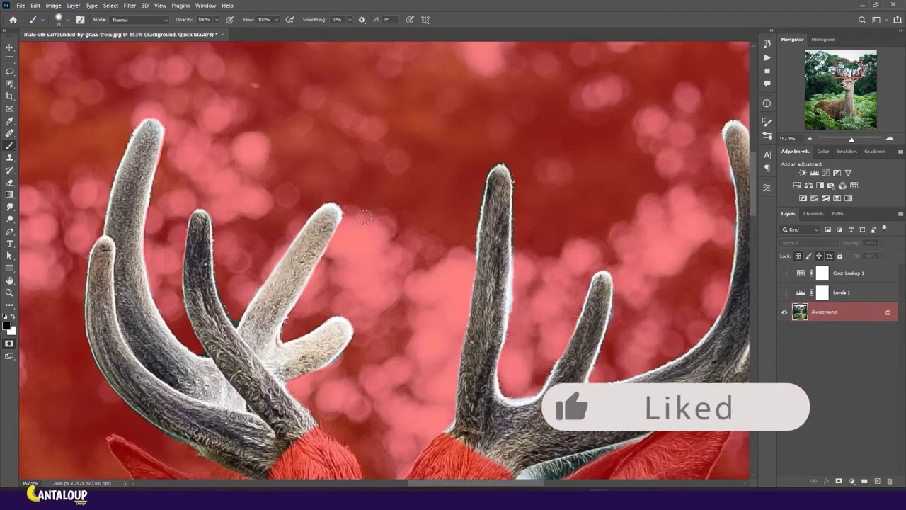
pyautogui.scroll(2, 363, 215)
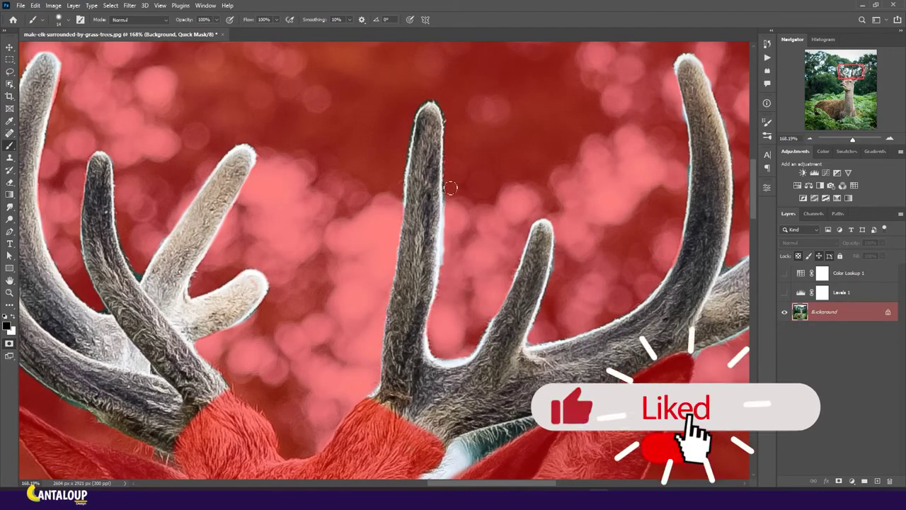
# - Mask the light background strip beside the centre antler
pyautogui.moveTo(444, 205); pyautogui.dragTo(442, 253)
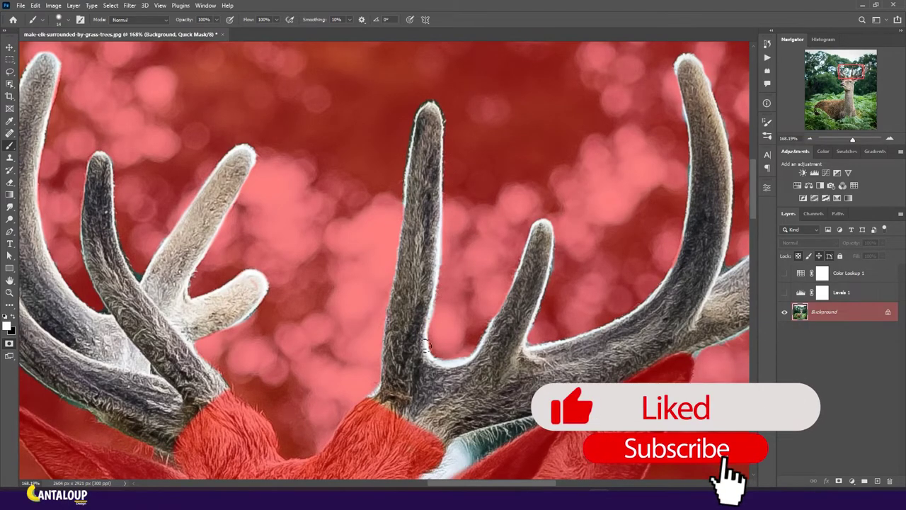
pyautogui.scroll(-3, 392, 370)
pyautogui.scroll(3, 498, 225)
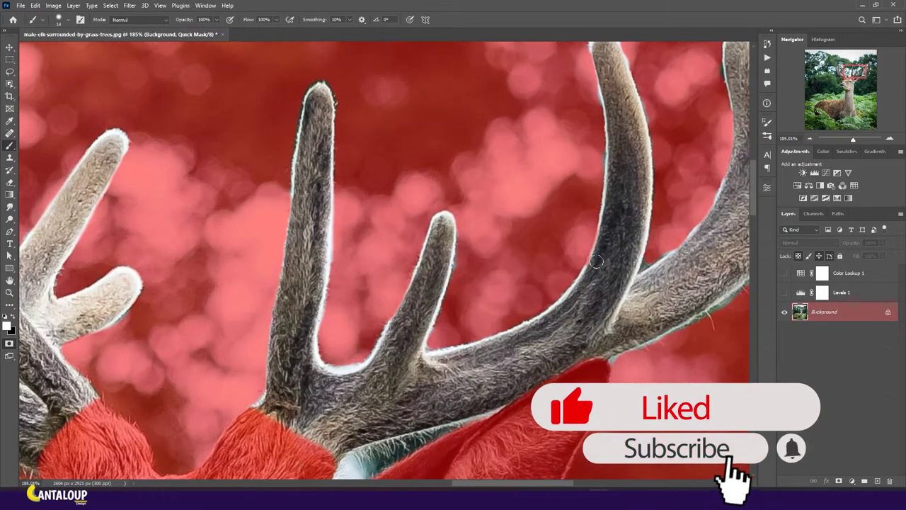
pyautogui.scroll(2, 497, 224)
pyautogui.scroll(-1, 622, 177)
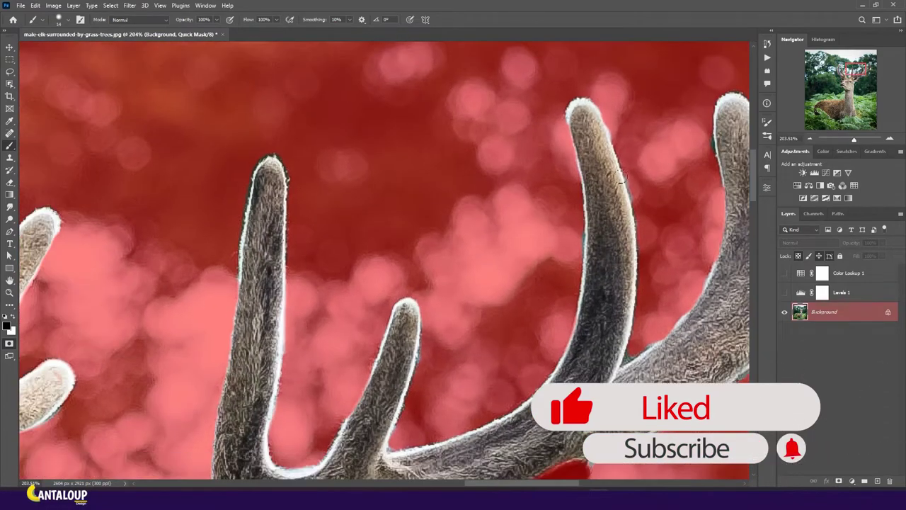
pyautogui.scroll(-5, 632, 172)
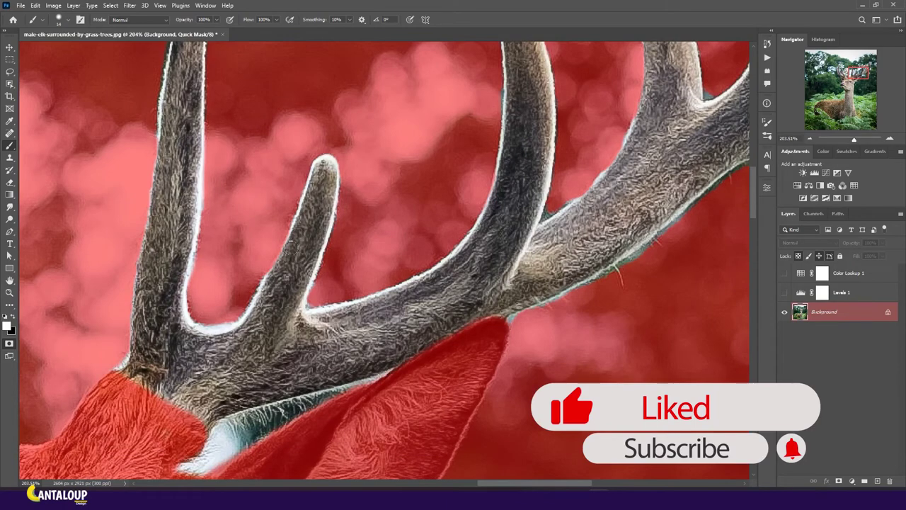
pyautogui.hscroll(3, 641, 182)
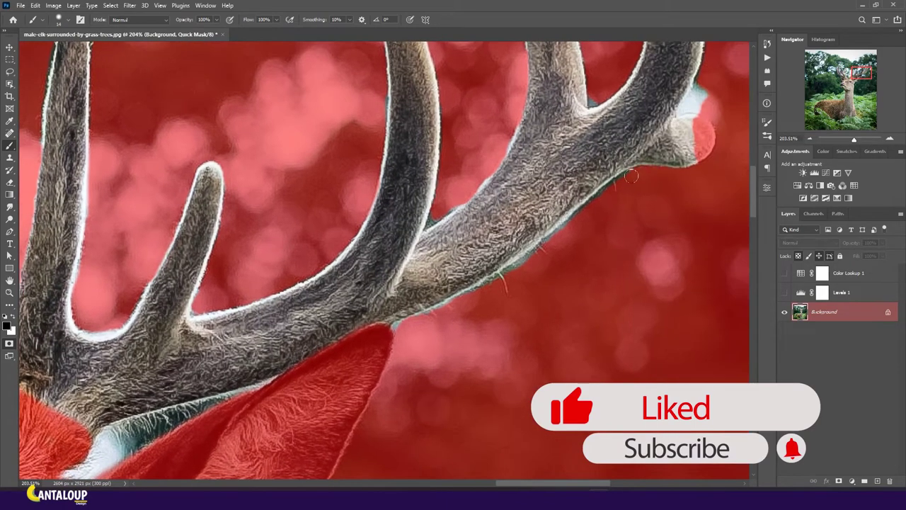
pyautogui.scroll(2, 520, 264)
pyautogui.hscroll(3, 521, 265)
# - Unmask the right antler tip and mask the light slivers along the antler edges
pyautogui.moveTo(549, 202)
pyautogui.mouseDown()
pyautogui.moveTo(552, 241)
pyautogui.moveTo(540, 220)
pyautogui.moveTo(558, 166)
pyautogui.moveTo(541, 194)
pyautogui.mouseUp()
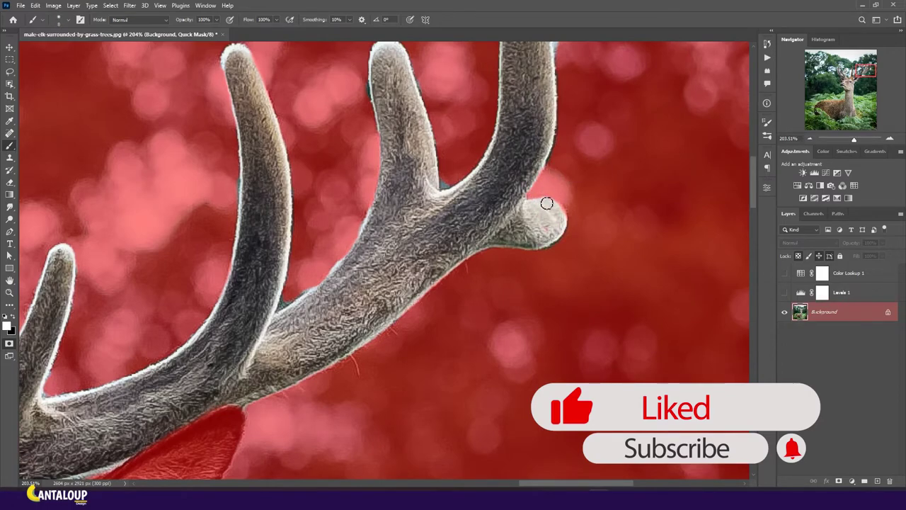
pyautogui.scroll(-2, 609, 227)
pyautogui.scroll(3, 565, 162)
pyautogui.moveTo(566, 163); pyautogui.dragTo(564, 201)
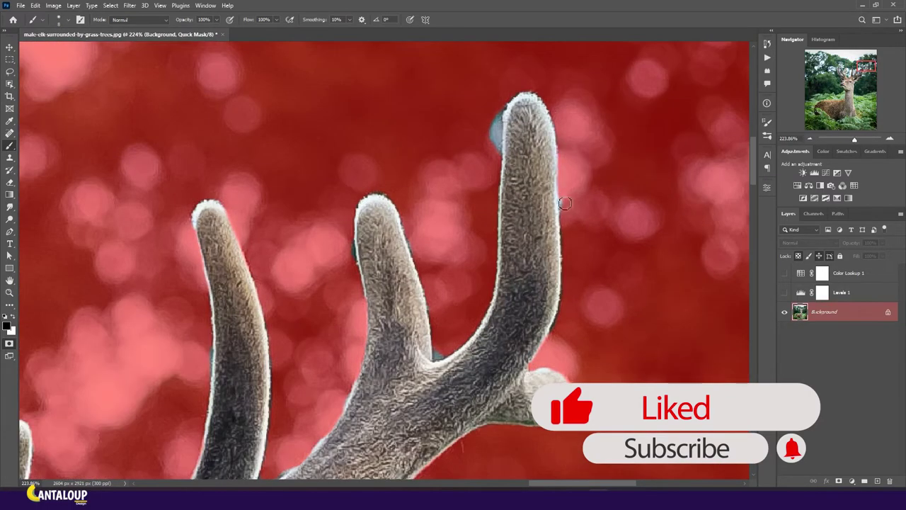
pyautogui.moveTo(503, 104); pyautogui.dragTo(495, 145)
pyautogui.scroll(-5, 585, 132)
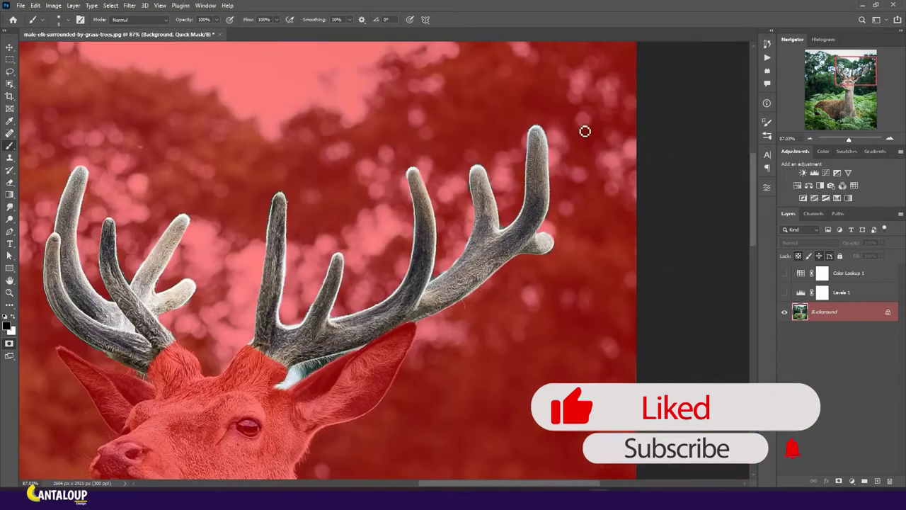
pyautogui.scroll(-1, 441, 183)
pyautogui.scroll(8, 317, 220)
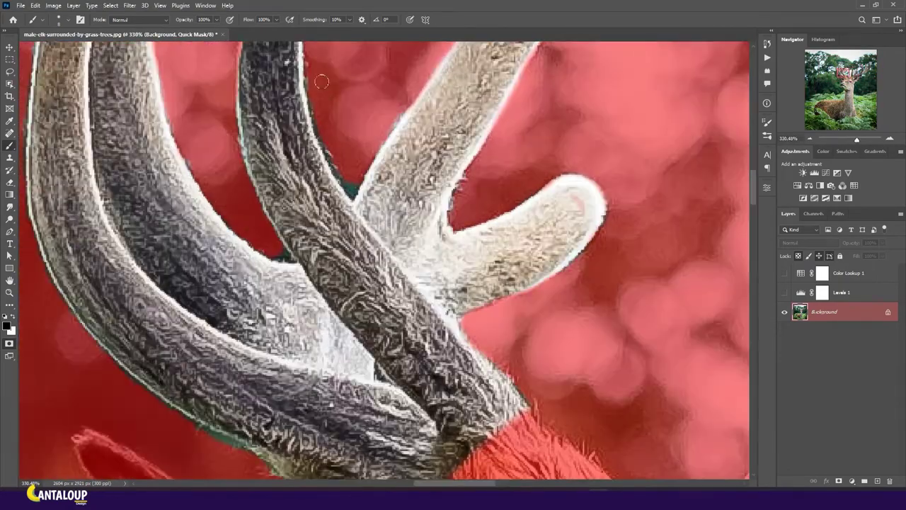
pyautogui.moveTo(321, 82); pyautogui.dragTo(315, 114)
pyautogui.scroll(-2, 340, 166)
pyautogui.scroll(2, 340, 167)
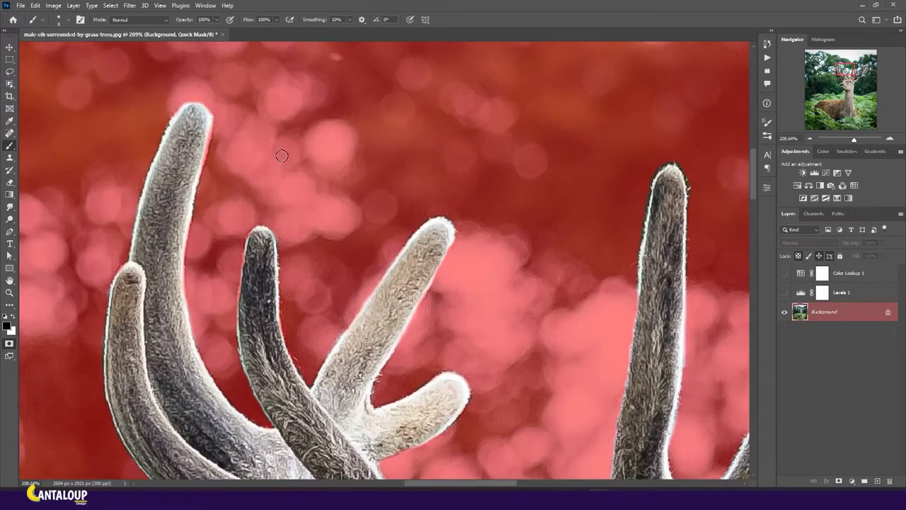
pyautogui.scroll(-3, 158, 212)
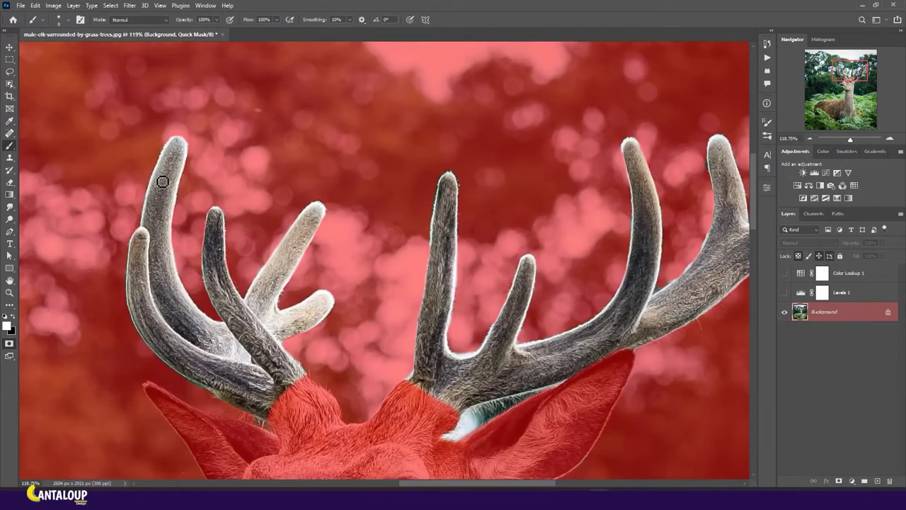
pyautogui.scroll(-2, 162, 180)
pyautogui.scroll(-2, 368, 326)
pyautogui.scroll(-2, 732, 292)
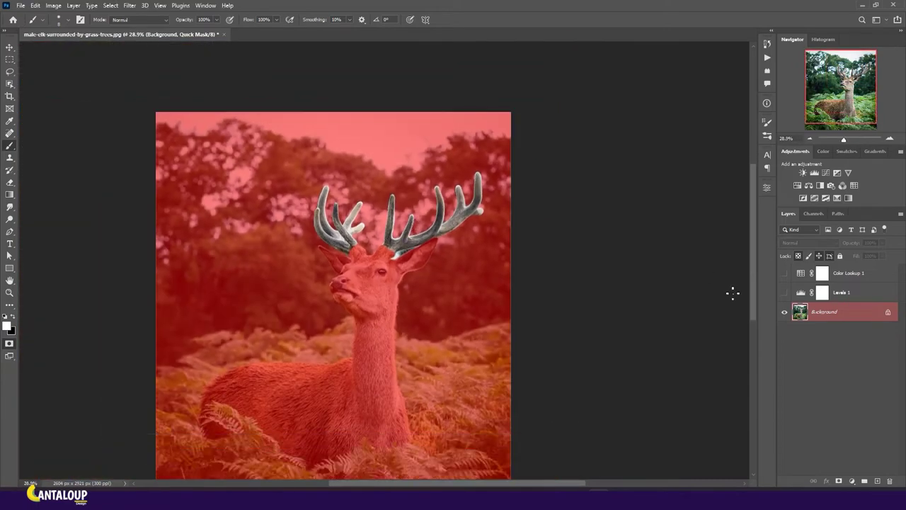
# - Turn the quick mask into an antler selection and save it as a new channel
pyautogui.press('q')
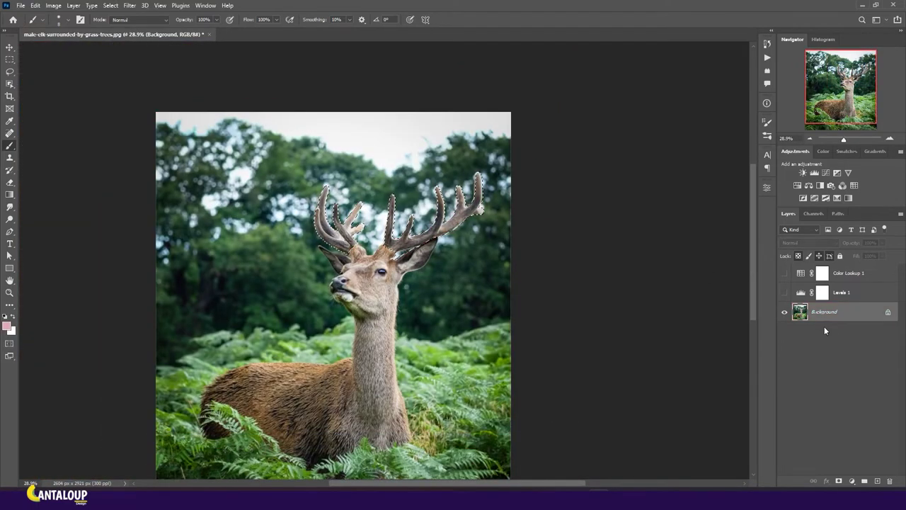
pyautogui.click(820, 214)
pyautogui.click(860, 480)
pyautogui.click(788, 213)
pyautogui.hotkey('ctrl', 'd')
# - Select the whole elk with Object Selection and check it in Quick Mask
pyautogui.press('w')
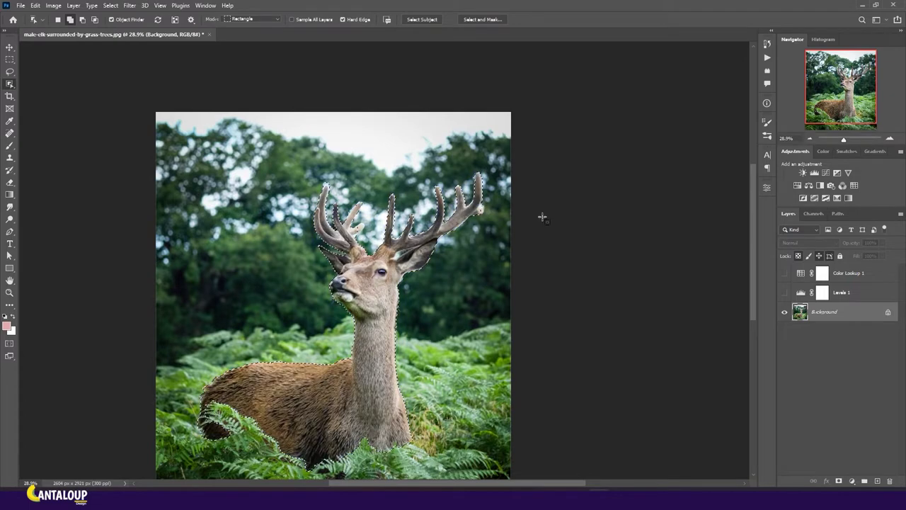
pyautogui.press('q')
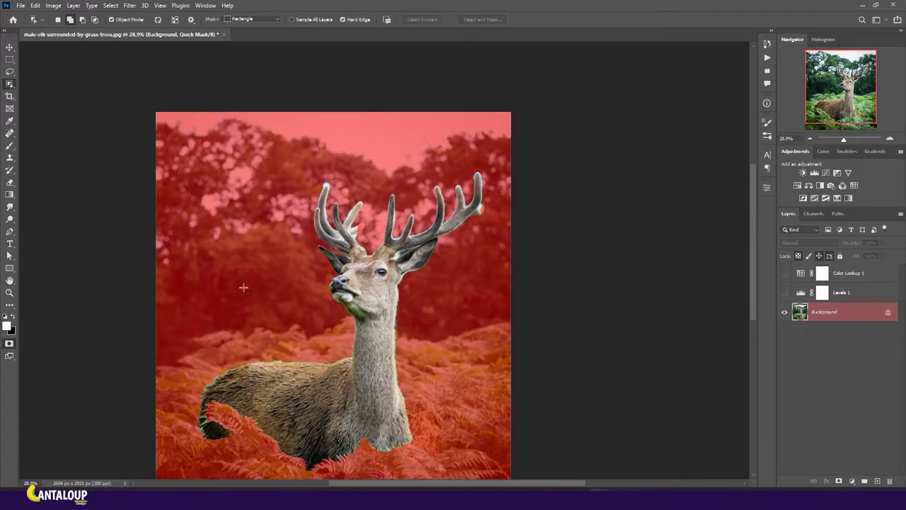
pyautogui.press('q')
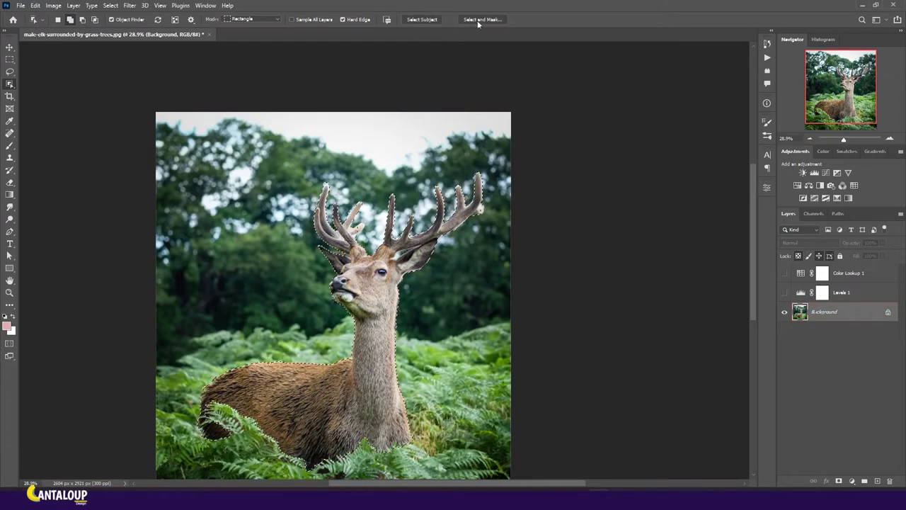
pyautogui.click(479, 20)
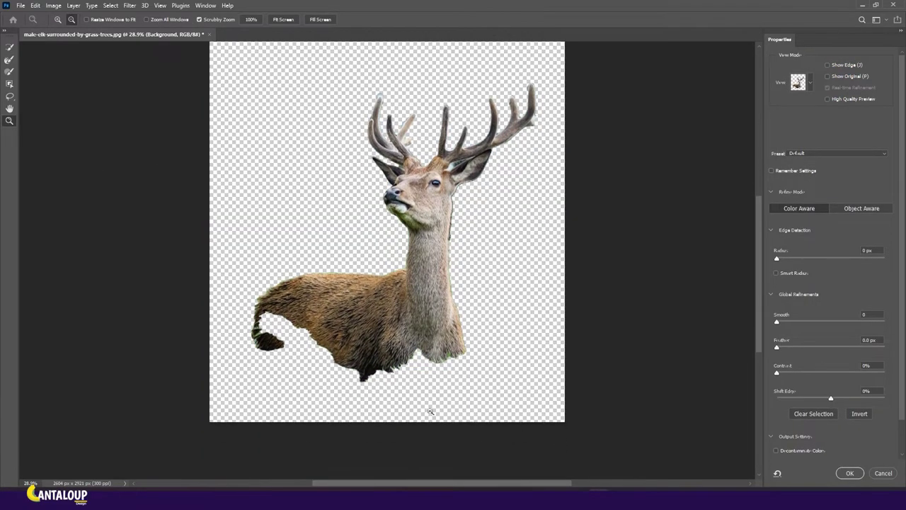
# - Refine the elk's fur edges with a 4 px radius around the ear, neck, back and tail
pyautogui.click(339, 339)
pyautogui.press('r')
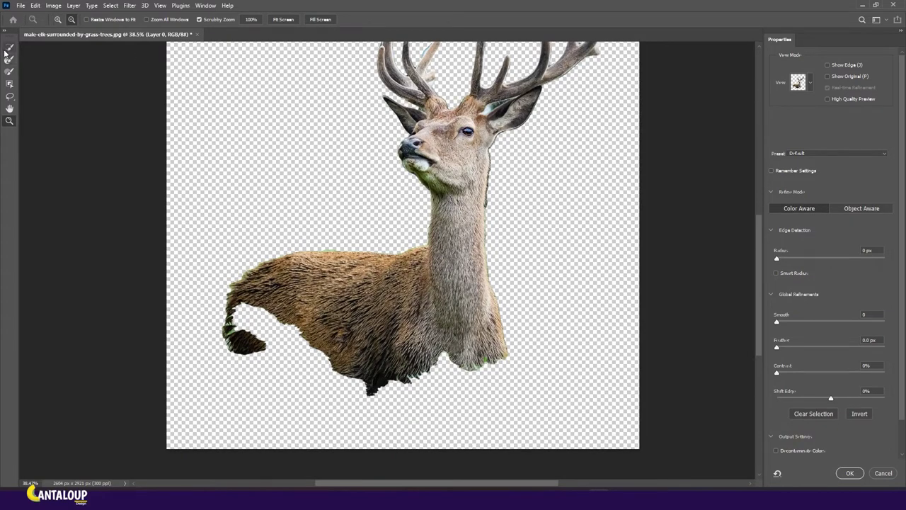
pyautogui.click(776, 273)
pyautogui.moveTo(525, 120); pyautogui.dragTo(497, 252)
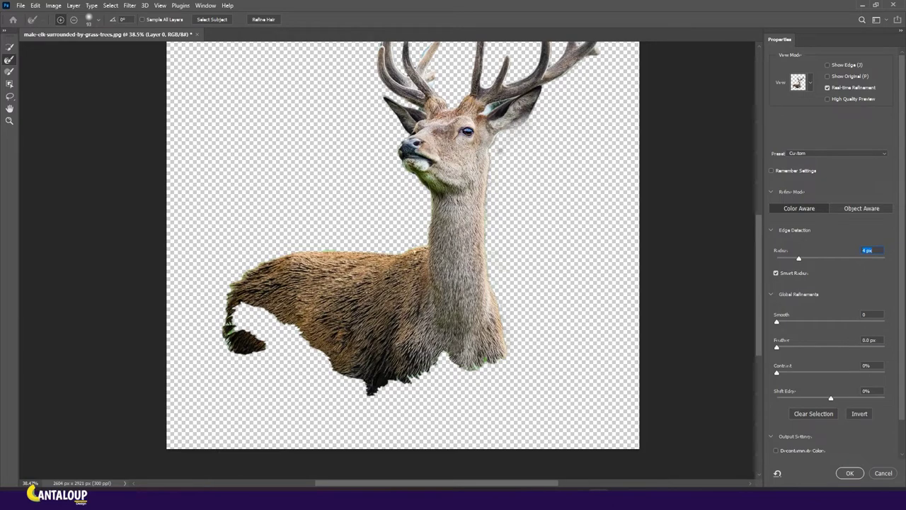
pyautogui.moveTo(192, 323); pyautogui.dragTo(248, 250)
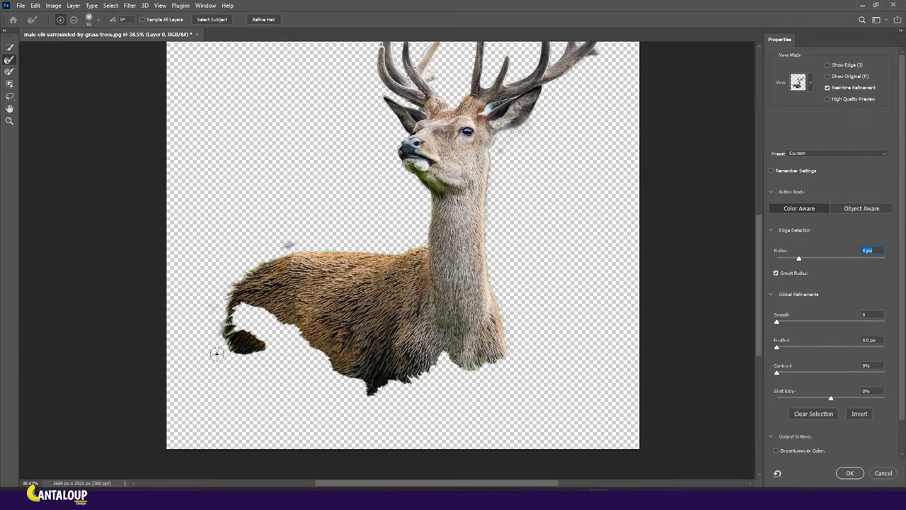
pyautogui.scroll(3, 511, 245)
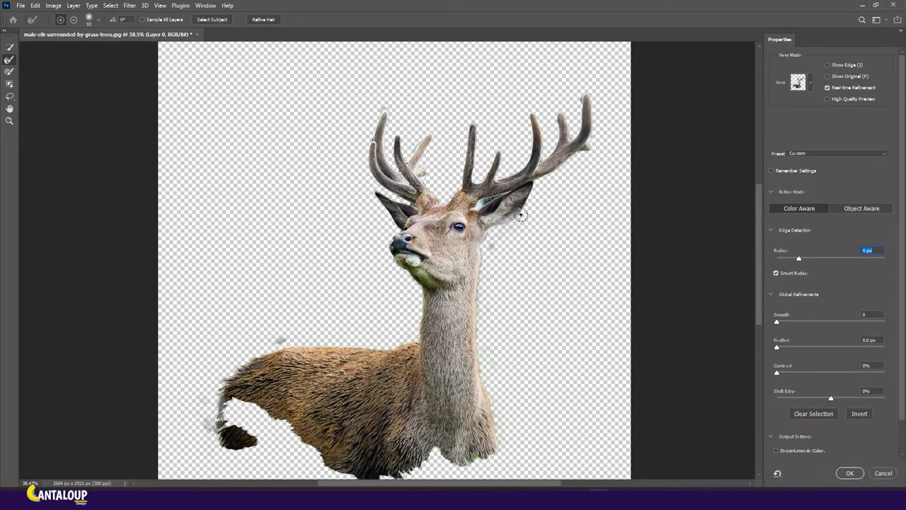
pyautogui.press('p')
pyautogui.press('p')
pyautogui.press('p')
pyautogui.press('p')
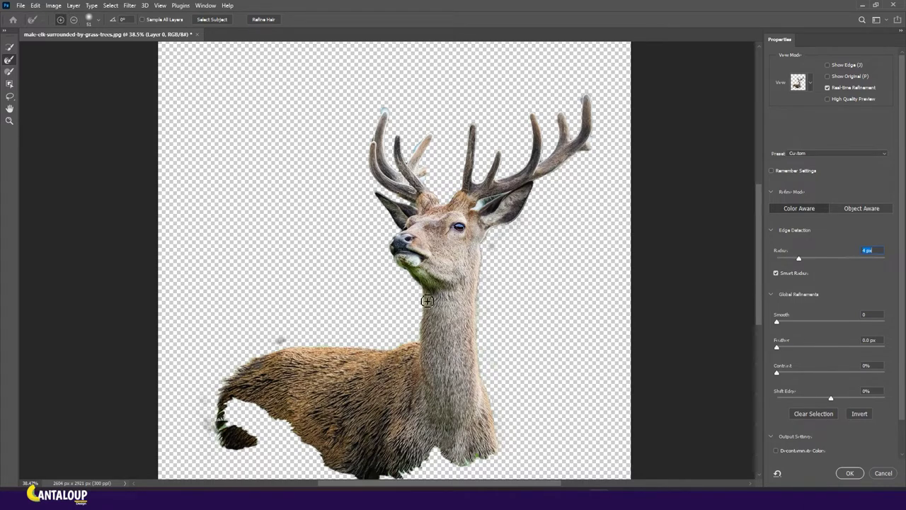
# - Clean the throat fringe, shift edge -10%, decontaminate colors, and output a masked layer copy
pyautogui.moveTo(378, 257); pyautogui.dragTo(424, 283)
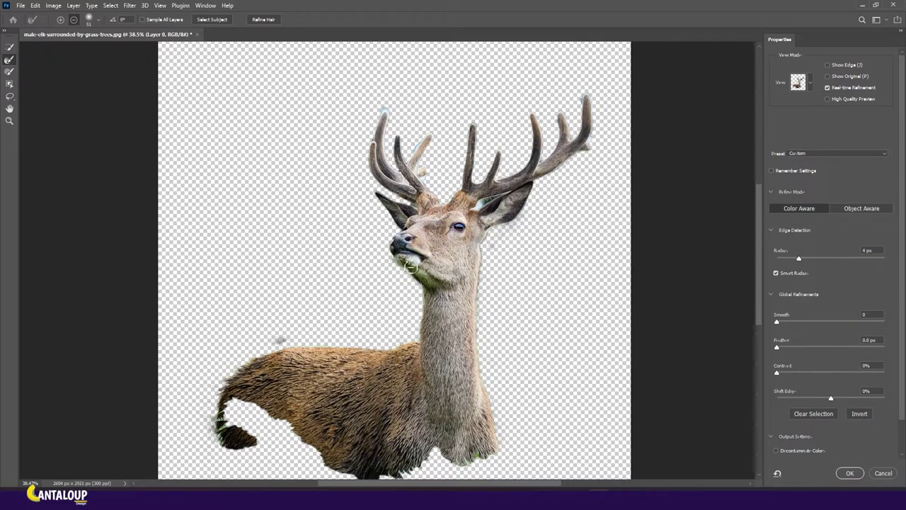
pyautogui.moveTo(833, 402); pyautogui.dragTo(825, 400)
pyautogui.click(809, 451)
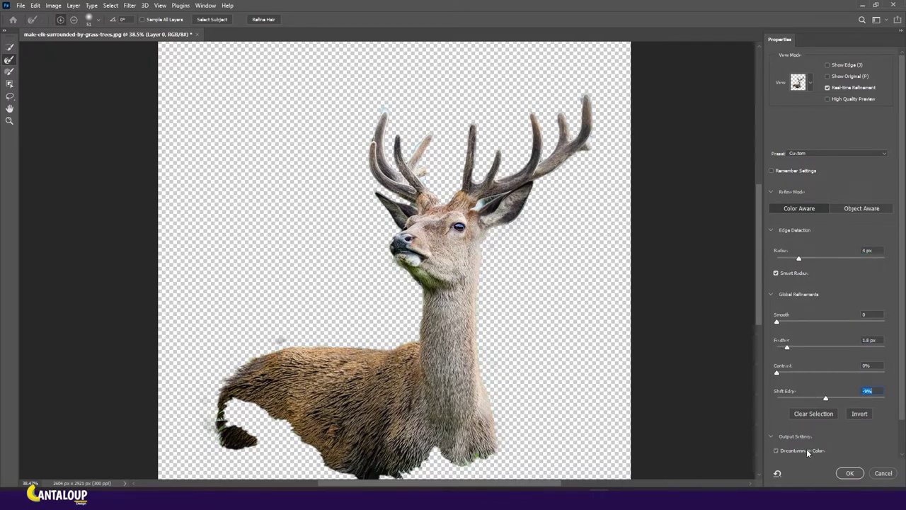
pyautogui.click(850, 473)
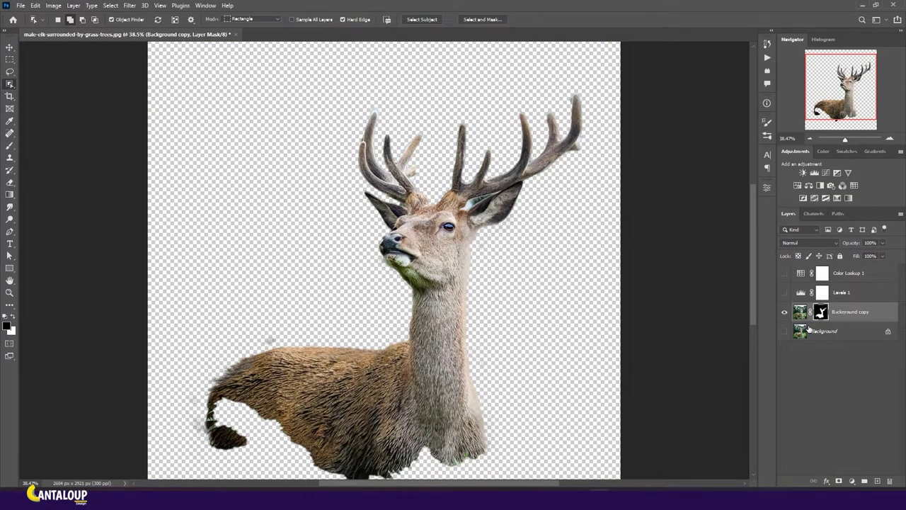
# - Show the original Background and toggle the cut-out elk layer for a before/after comparison
pyautogui.press('b')
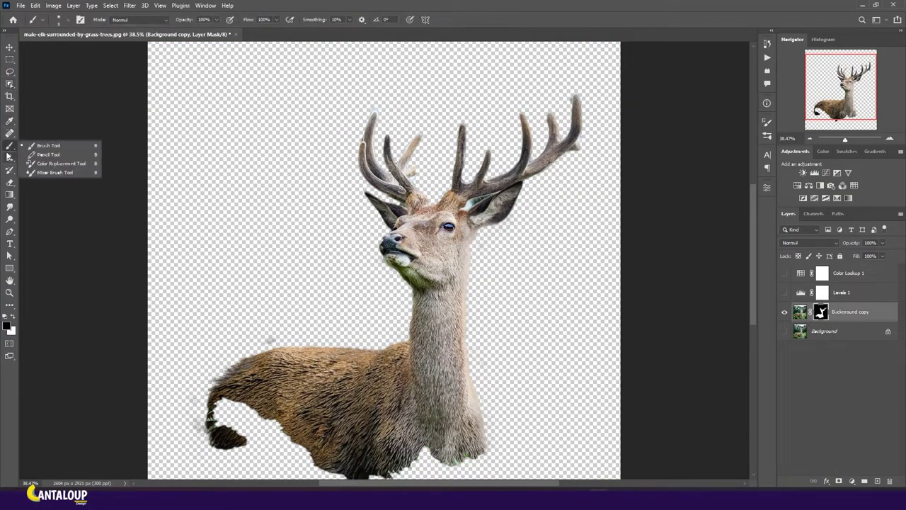
pyautogui.press('x')
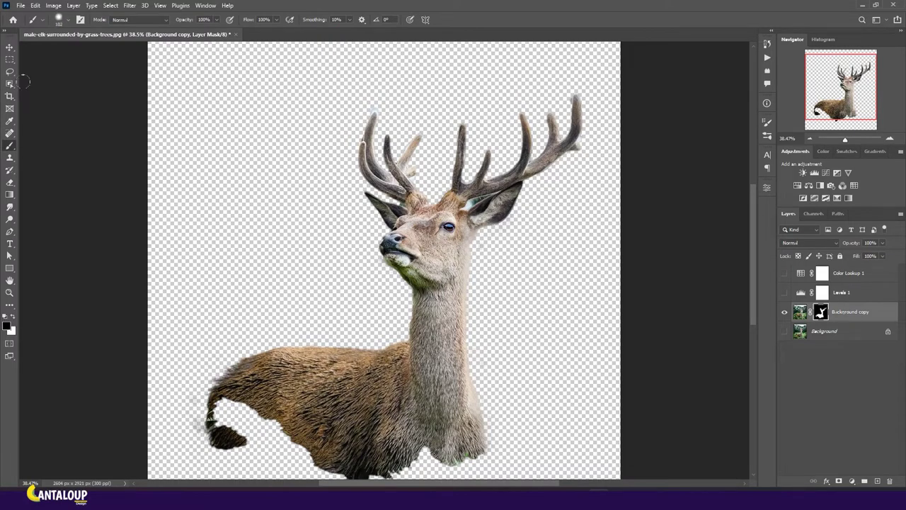
pyautogui.press('v')
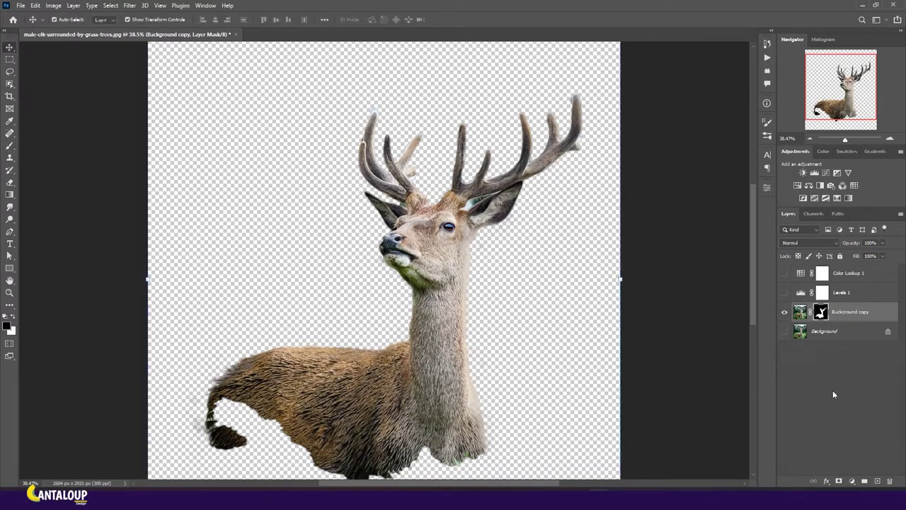
pyautogui.click(785, 331)
pyautogui.click(785, 311)
pyautogui.click(784, 312)
pyautogui.click(784, 312)
pyautogui.click(784, 311)
pyautogui.click(785, 311)
pyautogui.click(784, 312)
pyautogui.click(786, 312)
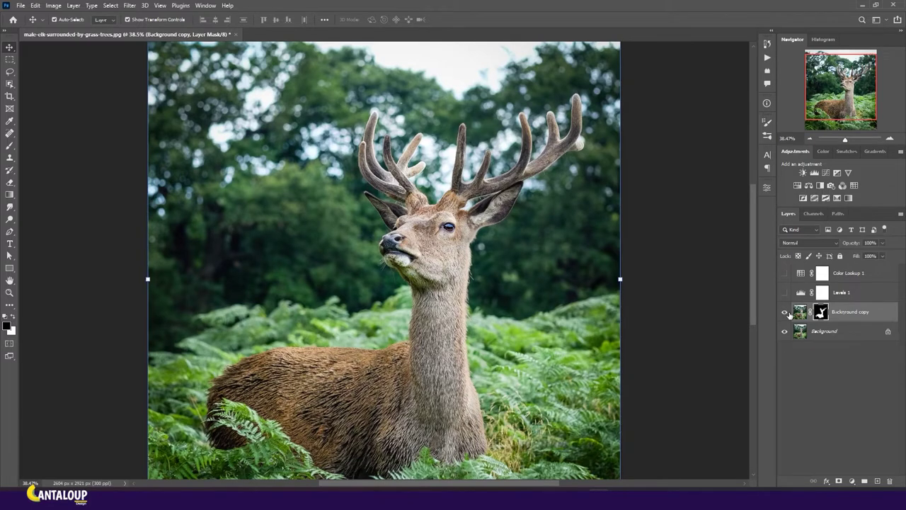
# - Turn on Levels 1 and Color Lookup 1, and add a new empty layer on top
pyautogui.click(785, 292)
pyautogui.click(785, 272)
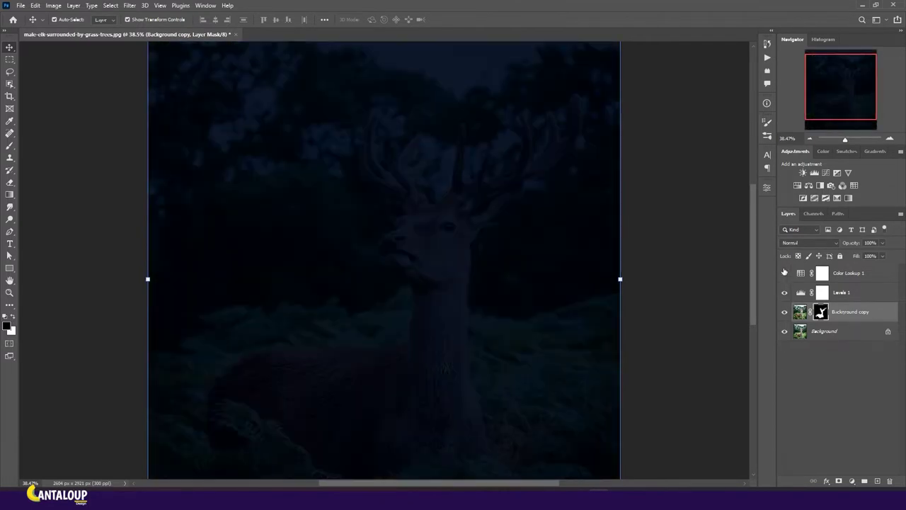
pyautogui.click(833, 274)
pyautogui.click(878, 481)
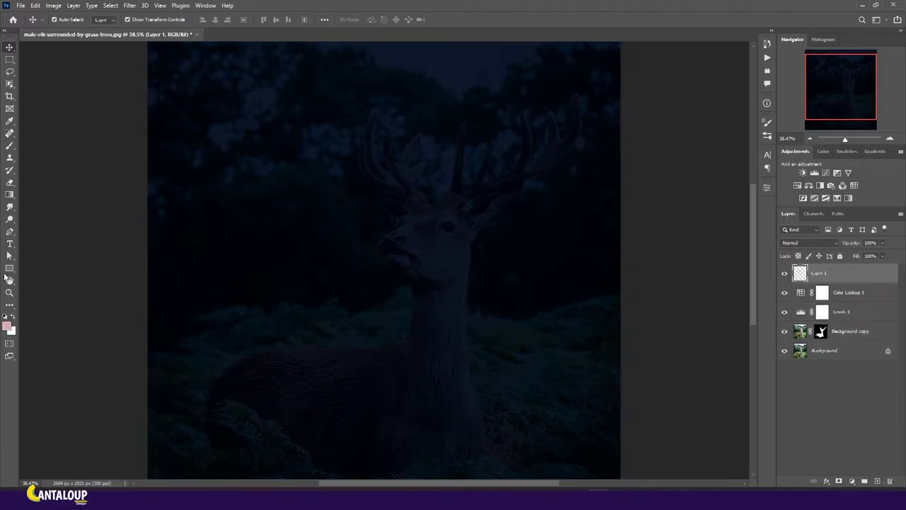
# - Set the foreground colour to orange-brown #b56c37
pyautogui.click(7, 326)
pyautogui.moveTo(527, 333); pyautogui.dragTo(527, 343)
pyautogui.click(463, 262)
pyautogui.moveTo(463, 268); pyautogui.dragTo(465, 277)
pyautogui.moveTo(528, 343)
pyautogui.mouseDown()
pyautogui.moveTo(528, 333)
pyautogui.moveTo(528, 344)
pyautogui.mouseUp()
pyautogui.click(481, 266)
pyautogui.click(606, 227)
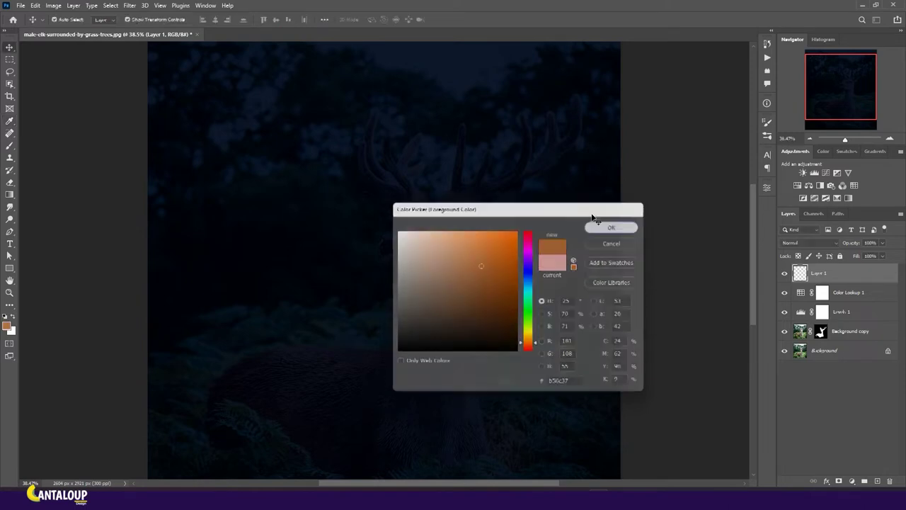
# - Paint a soft 310 px orange glow over the antlers on Layer 1
pyautogui.press('b')
pyautogui.moveTo(453, 227); pyautogui.dragTo(467, 209)
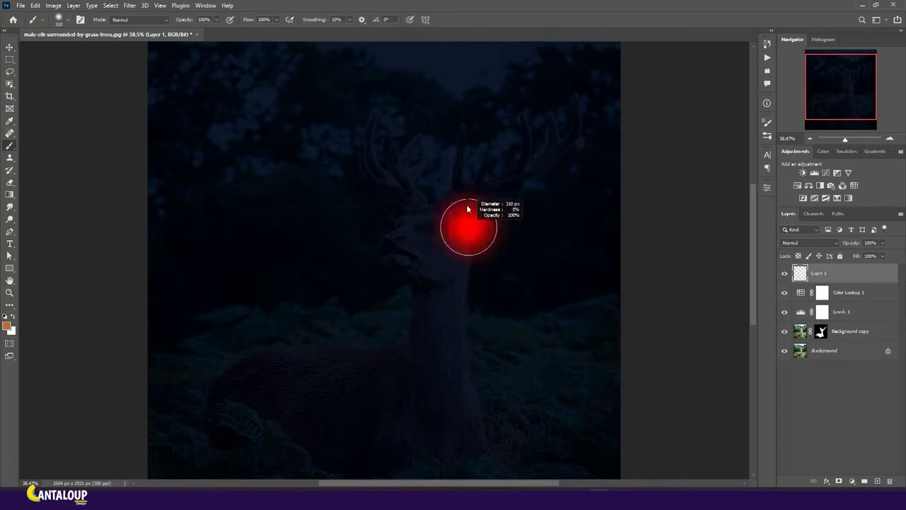
pyautogui.click(455, 150)
pyautogui.moveTo(460, 121)
pyautogui.mouseDown()
pyautogui.moveTo(473, 209)
pyautogui.moveTo(577, 99)
pyautogui.moveTo(507, 220)
pyautogui.mouseUp()
pyautogui.moveTo(418, 205)
pyautogui.mouseDown()
pyautogui.moveTo(356, 113)
pyautogui.moveTo(425, 107)
pyautogui.mouseUp()
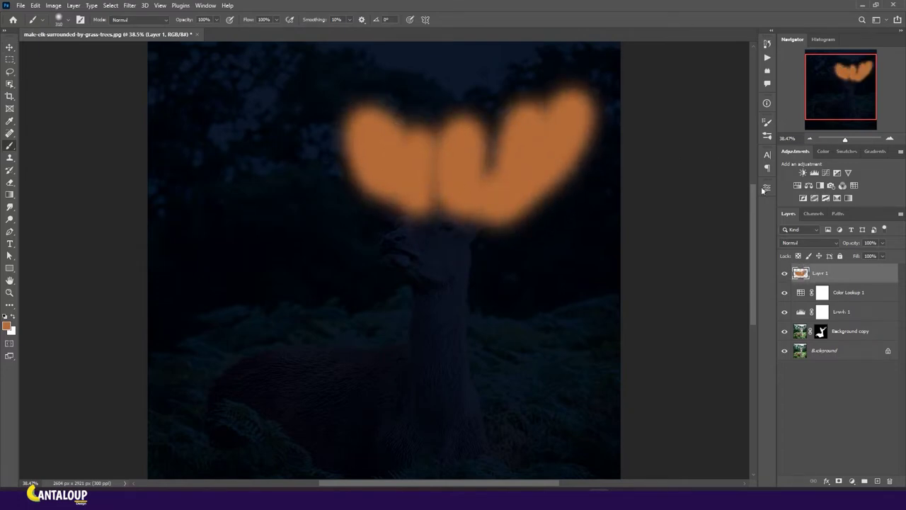
# - Try Layer 1 in Screen and Color Dodge with an Alpha 1 antler mask, then delete it
pyautogui.click(811, 243)
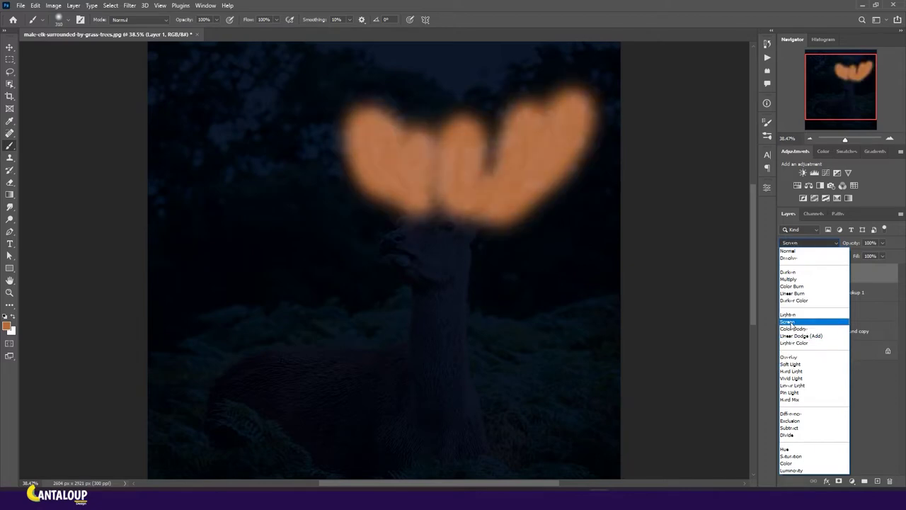
pyautogui.click(791, 323)
pyautogui.click(814, 213)
pyautogui.keyDown('ctrl'); pyautogui.click(799, 308); pyautogui.keyUp('ctrl')
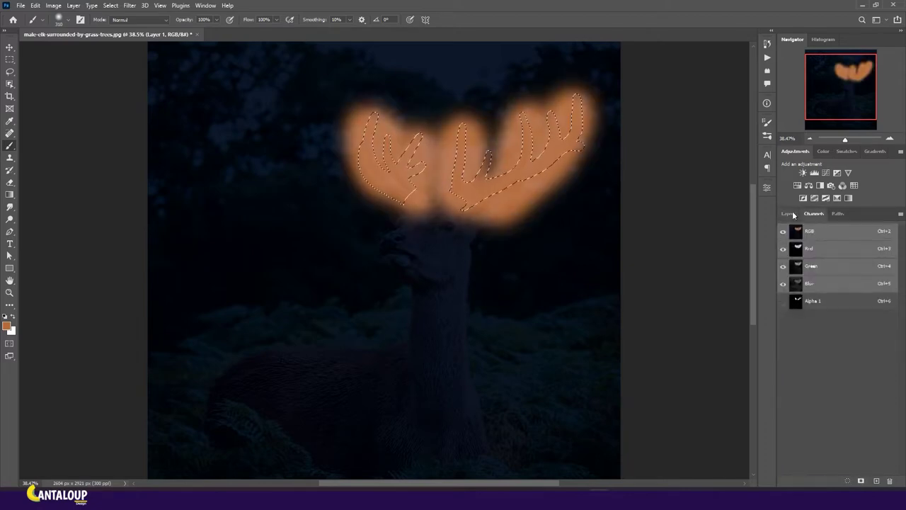
pyautogui.click(790, 213)
pyautogui.click(839, 480)
pyautogui.click(807, 242)
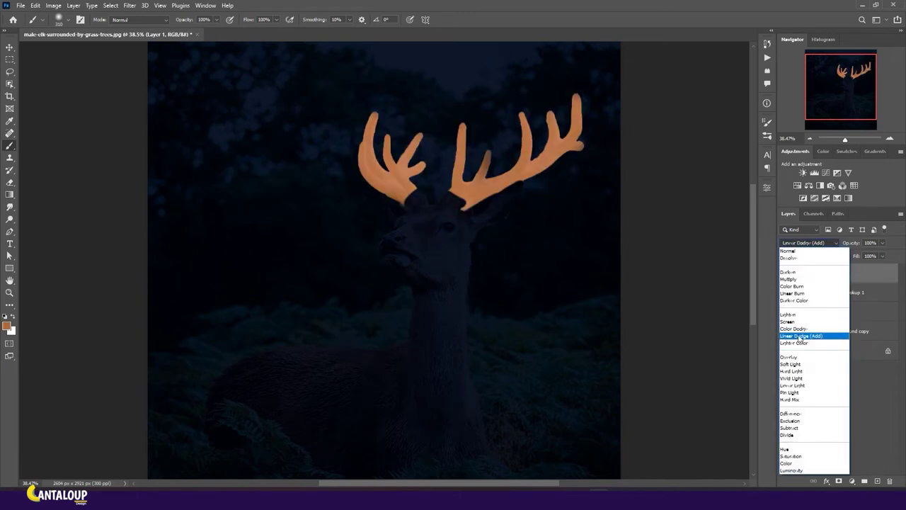
pyautogui.click(800, 330)
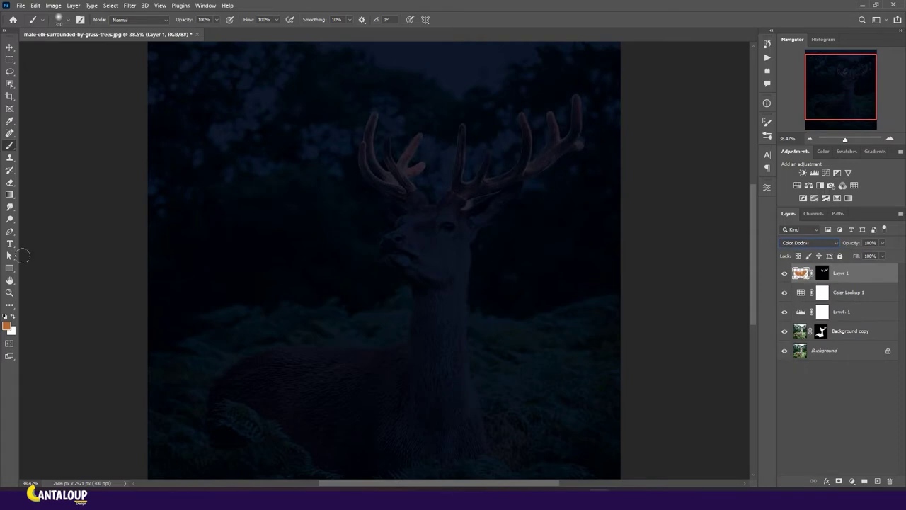
pyautogui.moveTo(862, 275); pyautogui.dragTo(889, 481)
pyautogui.click(852, 481)
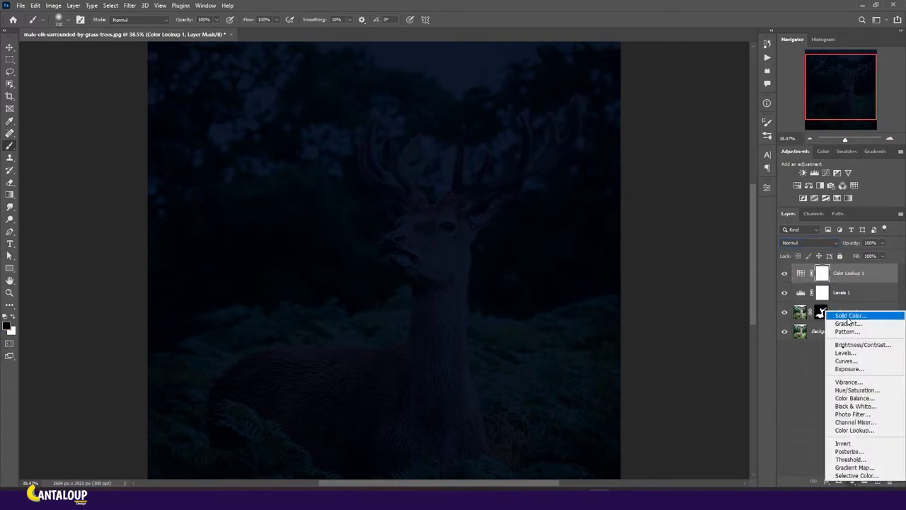
# - Add a gold Color Fill layer starting from #b5a237, set to Color Dodge
pyautogui.click(850, 316)
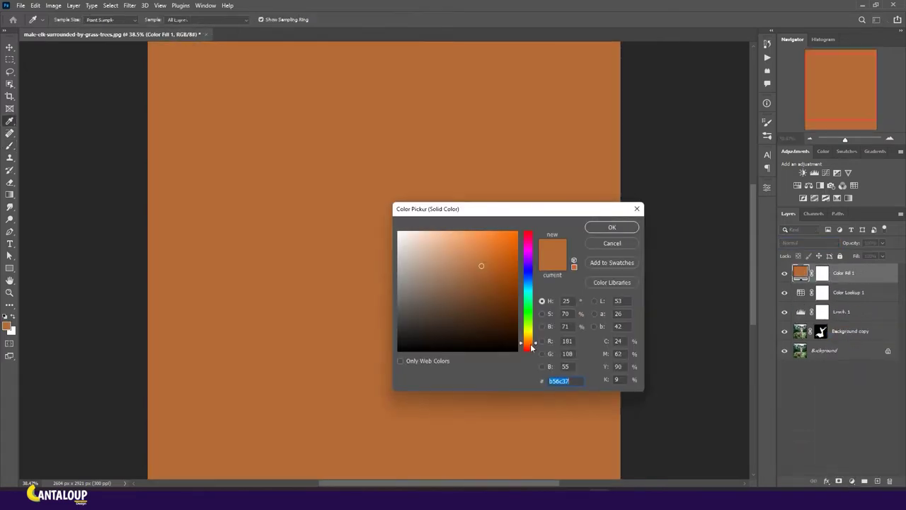
pyautogui.write('b5a237')
pyautogui.click(455, 265)
pyautogui.moveTo(531, 331); pyautogui.dragTo(532, 338)
pyautogui.moveTo(494, 253); pyautogui.dragTo(495, 246)
pyautogui.click(621, 228)
pyautogui.click(807, 242)
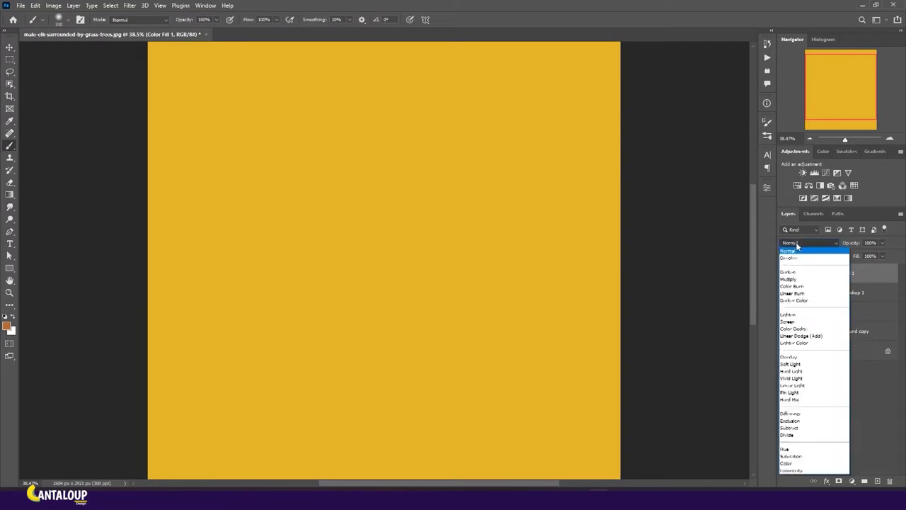
pyautogui.click(790, 324)
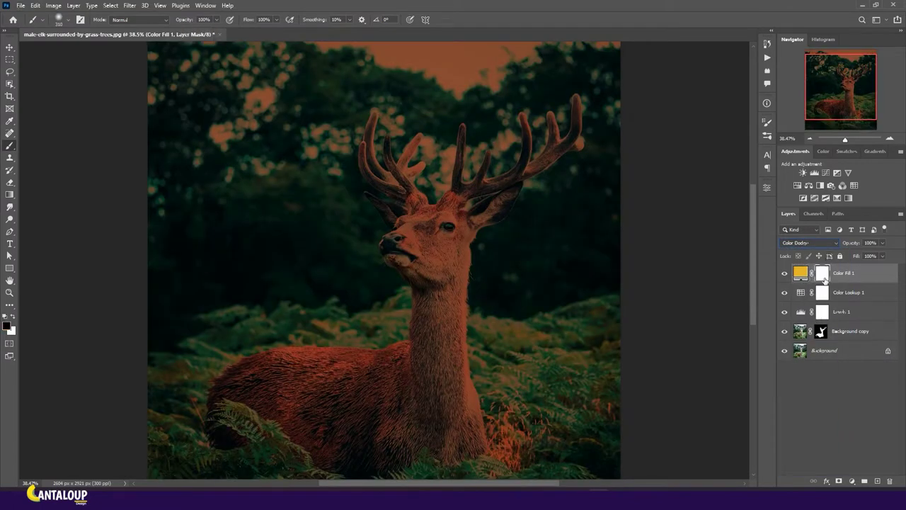
# - Mask the Color Fill layer to the Alpha 1 antler selection, filling the rest black
pyautogui.click(813, 213)
pyautogui.keyDown('ctrl'); pyautogui.click(795, 317); pyautogui.keyUp('ctrl')
pyautogui.press('Delete')
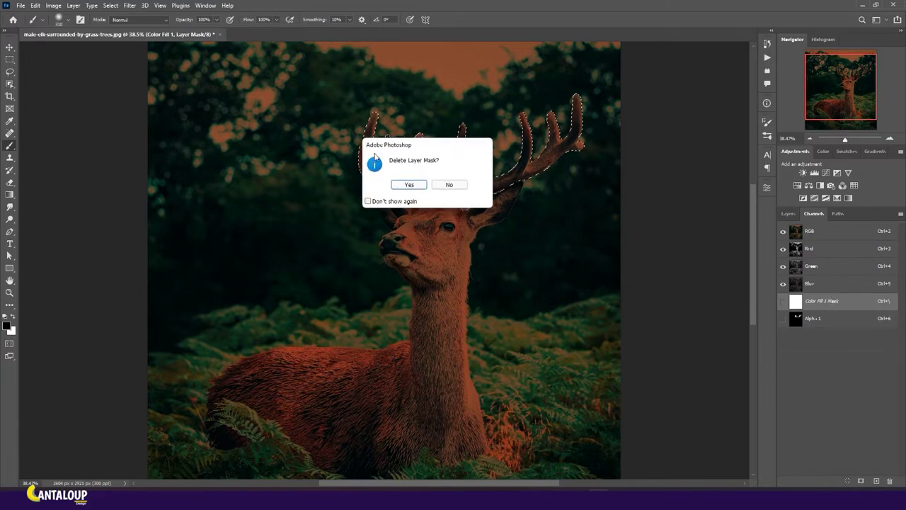
pyautogui.click(449, 184)
pyautogui.click(788, 213)
pyautogui.hotkey('ctrl', 'd')
pyautogui.hotkey('ctrl', 'i')
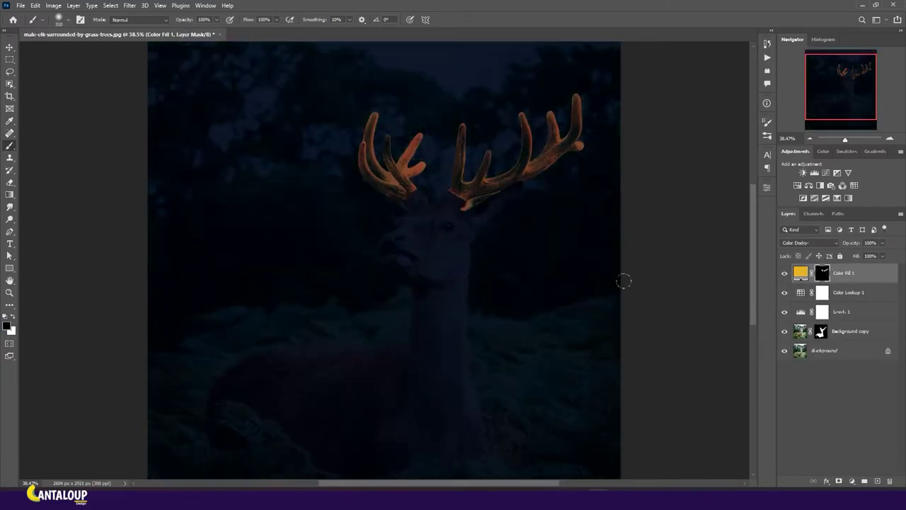
# - Change the Color Fill 1 colour to a brighter yellow
pyautogui.doubleClick(800, 273)
pyautogui.moveTo(457, 323)
pyautogui.mouseDown()
pyautogui.moveTo(470, 300)
pyautogui.moveTo(456, 301)
pyautogui.mouseUp()
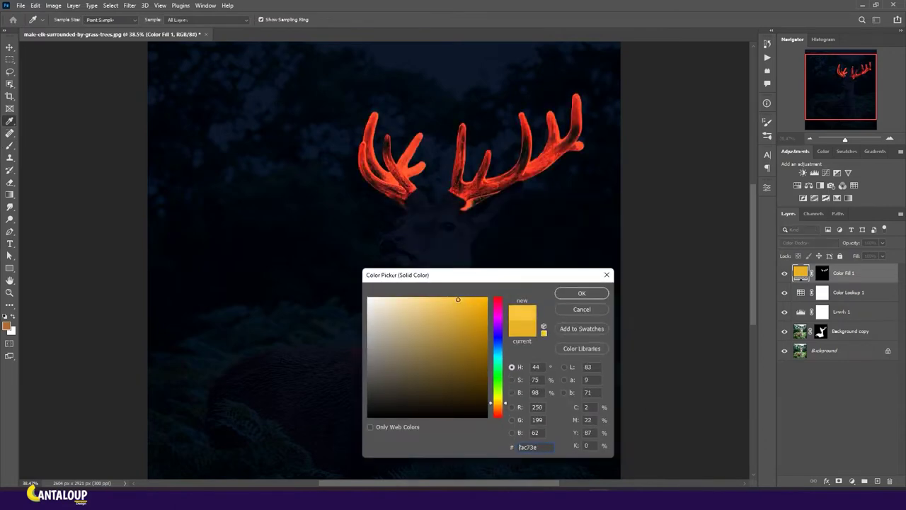
pyautogui.moveTo(499, 409); pyautogui.dragTo(504, 402)
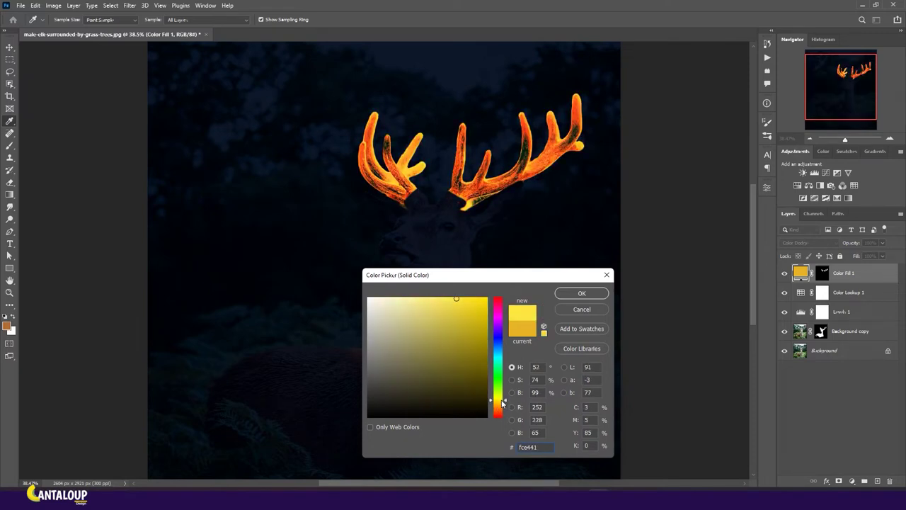
pyautogui.moveTo(503, 402); pyautogui.dragTo(505, 407)
pyautogui.click(592, 293)
# - Preview the Color Fill 1 blend modes and keep Color Dodge
pyautogui.press('b')
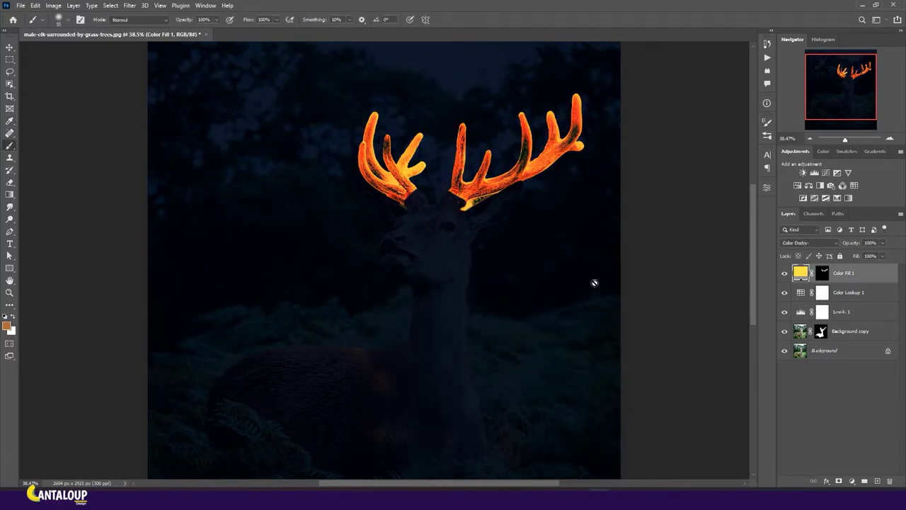
pyautogui.scroll(-2, 473, 203)
pyautogui.scroll(1, 453, 212)
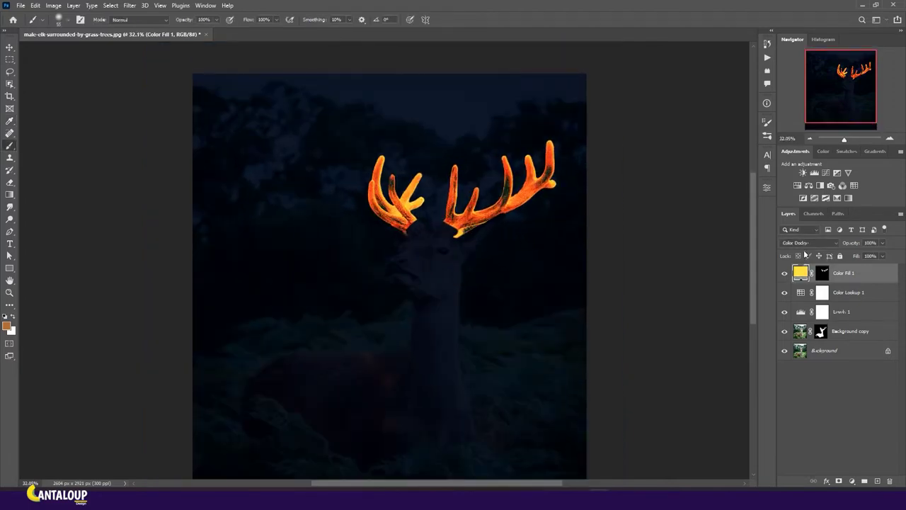
pyautogui.click(807, 243)
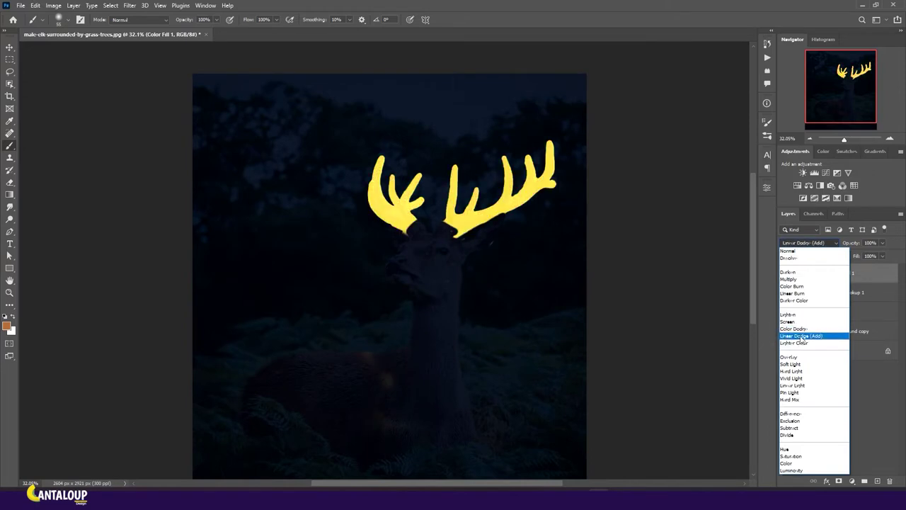
pyautogui.click(794, 328)
# - Brighten the fill yellow to #fae23f and toggle its mask off and on to compare
pyautogui.doubleClick(800, 272)
pyautogui.moveTo(460, 303); pyautogui.dragTo(458, 299)
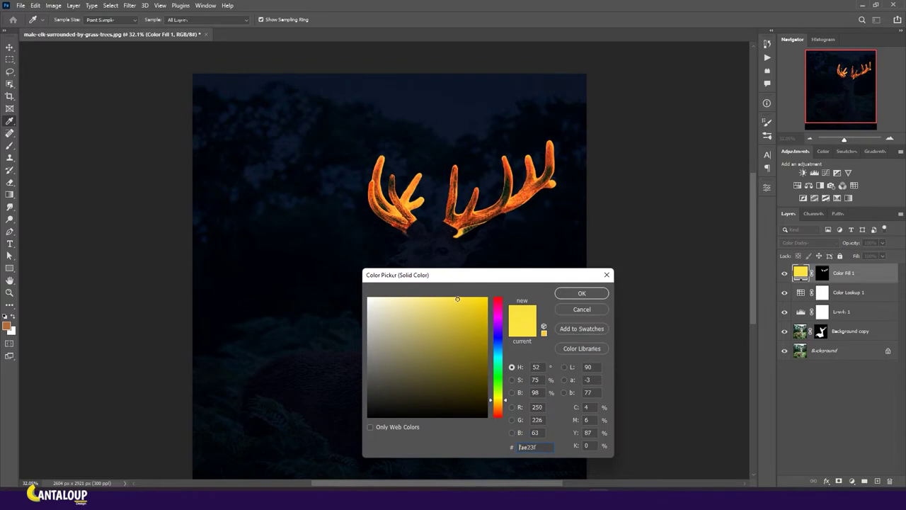
pyautogui.click(579, 294)
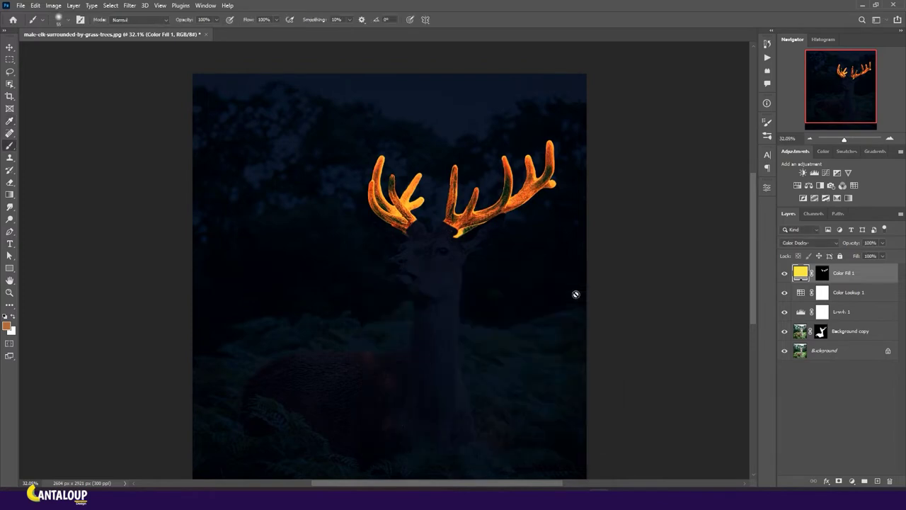
pyautogui.keyDown('shift'); pyautogui.click(822, 275); pyautogui.keyUp('shift')
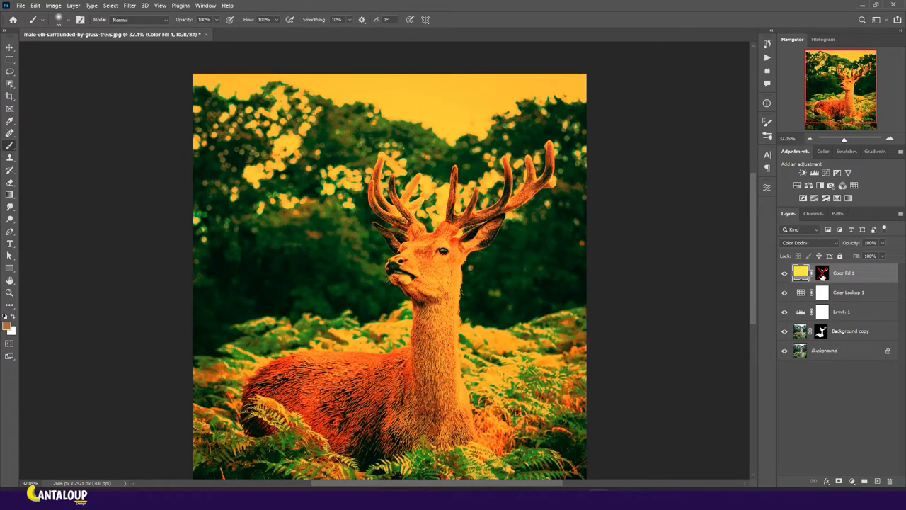
pyautogui.keyDown('shift'); pyautogui.click(822, 275); pyautogui.keyUp('shift')
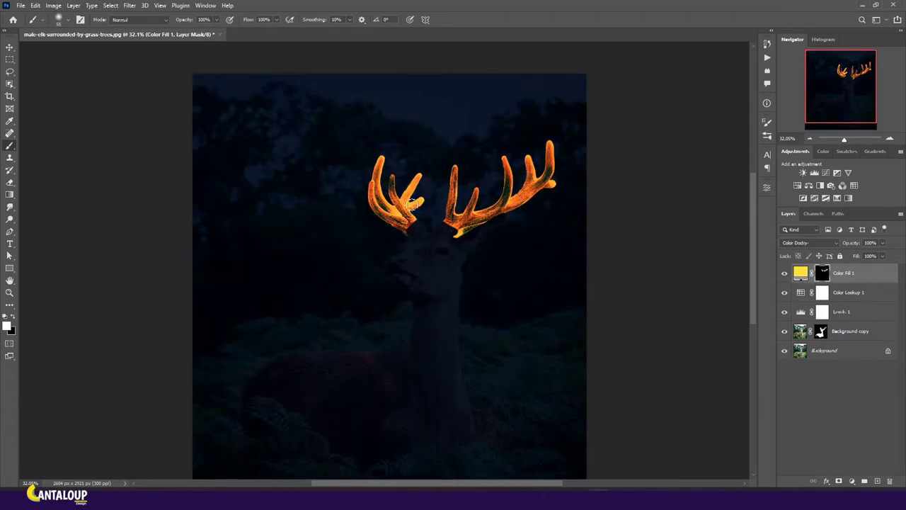
# - Set up a larger black brush at 100% opacity and 100% flow, with the whole image in view
pyautogui.scroll(5, 412, 204)
pyautogui.press(']')
pyautogui.press(']')
pyautogui.press(']')
pyautogui.press('x')
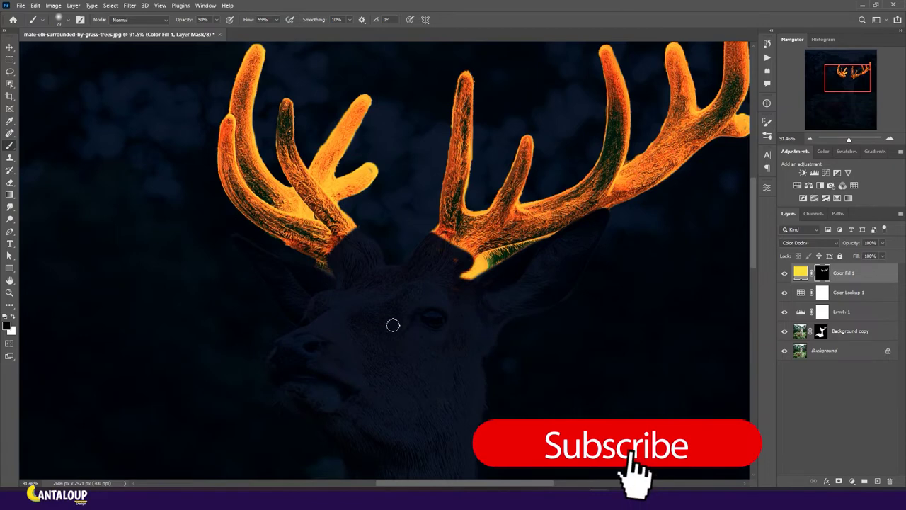
pyautogui.press('0')
pyautogui.hotkey('shift', '0')
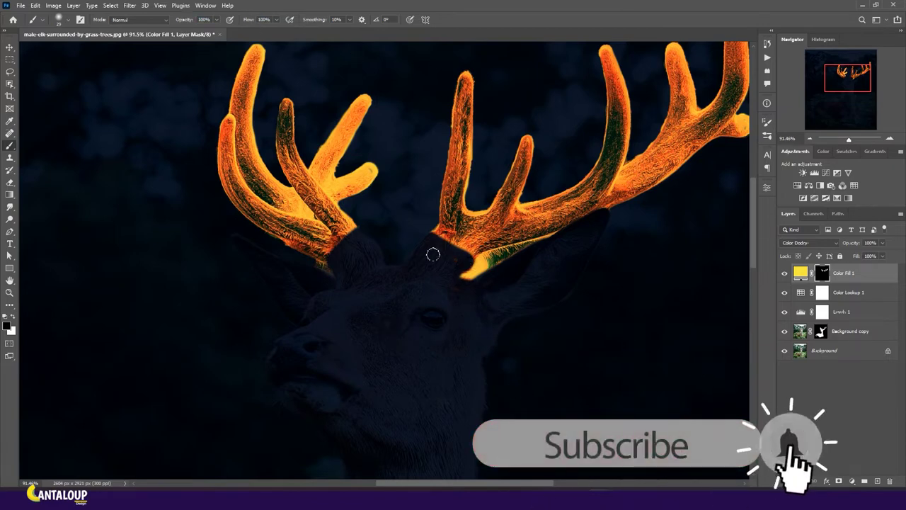
pyautogui.hotkey('ctrl', '0')
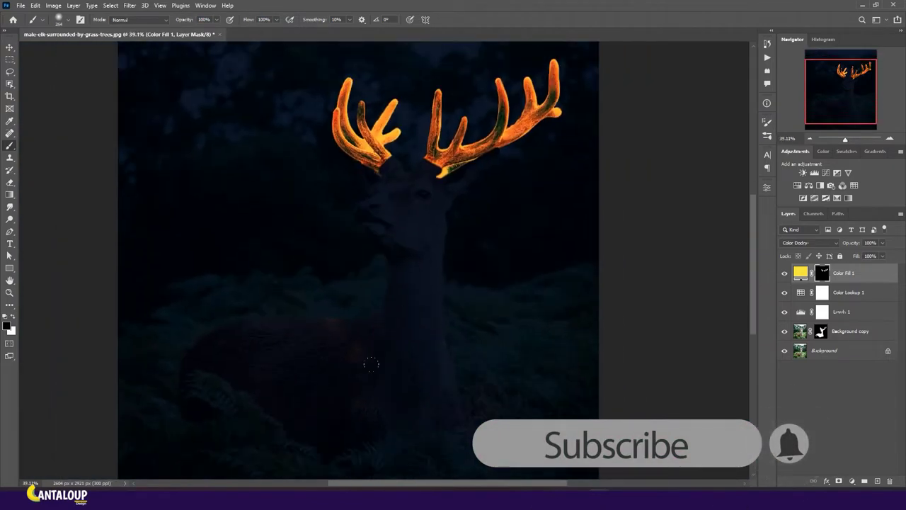
pyautogui.scroll(5, 444, 108)
pyautogui.moveTo(398, 238); pyautogui.dragTo(340, 243)
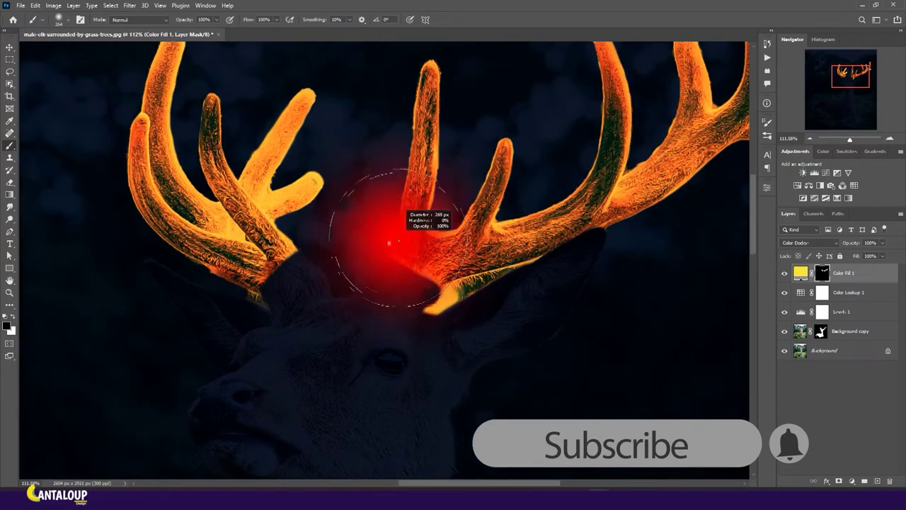
# - Load the antler mask as a selection and switch to the Lasso in add-to-selection mode
pyautogui.keyDown('ctrl'); pyautogui.click(822, 273); pyautogui.keyUp('ctrl')
pyautogui.press('l')
pyautogui.press('shift')
# - Add the elk's head below the antlers to the lasso selection
pyautogui.moveTo(391, 254); pyautogui.dragTo(370, 279)
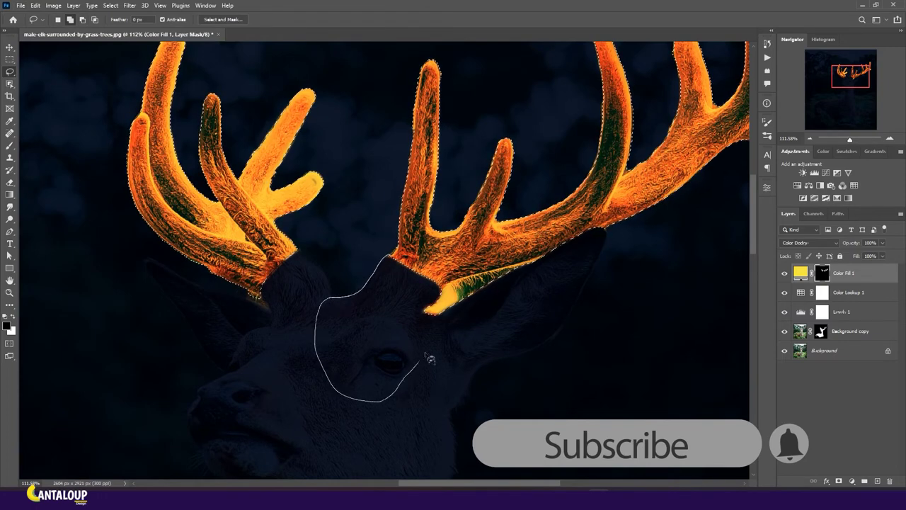
pyautogui.moveTo(439, 322); pyautogui.dragTo(429, 313)
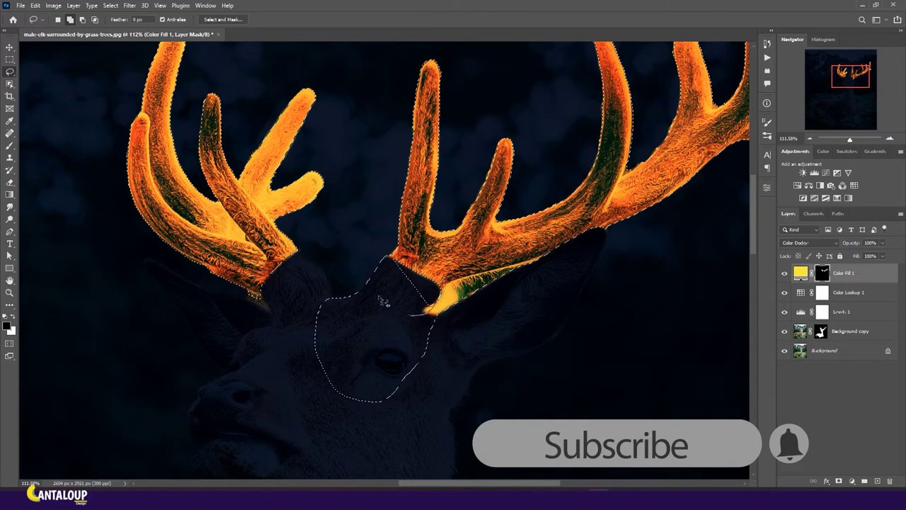
pyautogui.hotkey('ctrl', 'z')
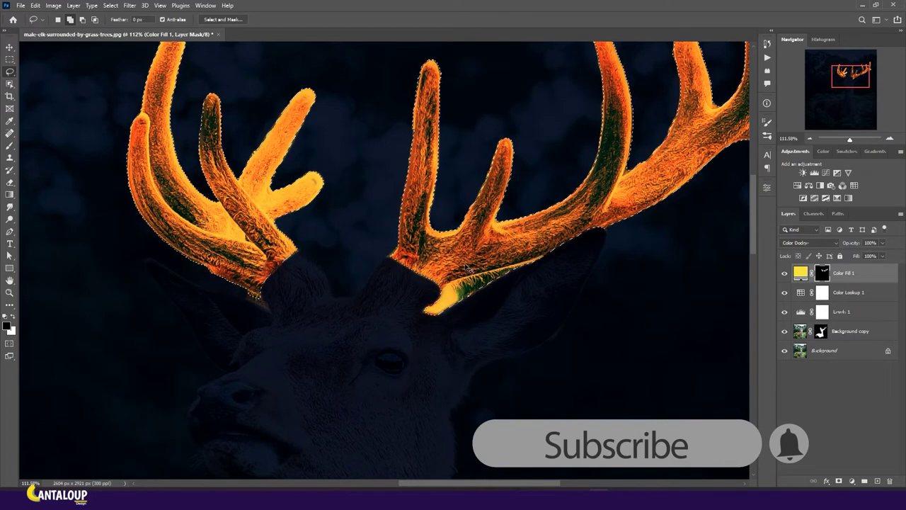
pyautogui.hotkey('ctrl', 'shift', 'z')
# - Paint white on the mask over both antler bases to restore their glow
pyautogui.press('b')
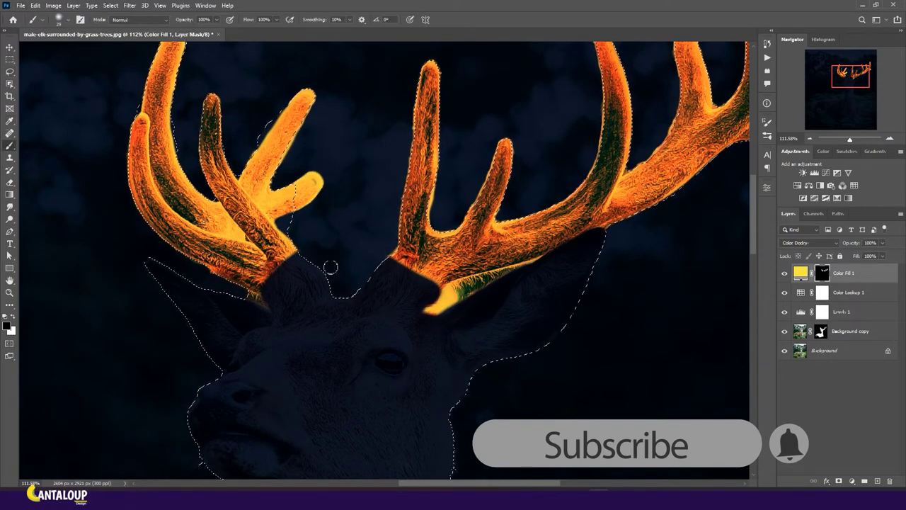
pyautogui.scroll(2, 446, 156)
pyautogui.click(400, 251)
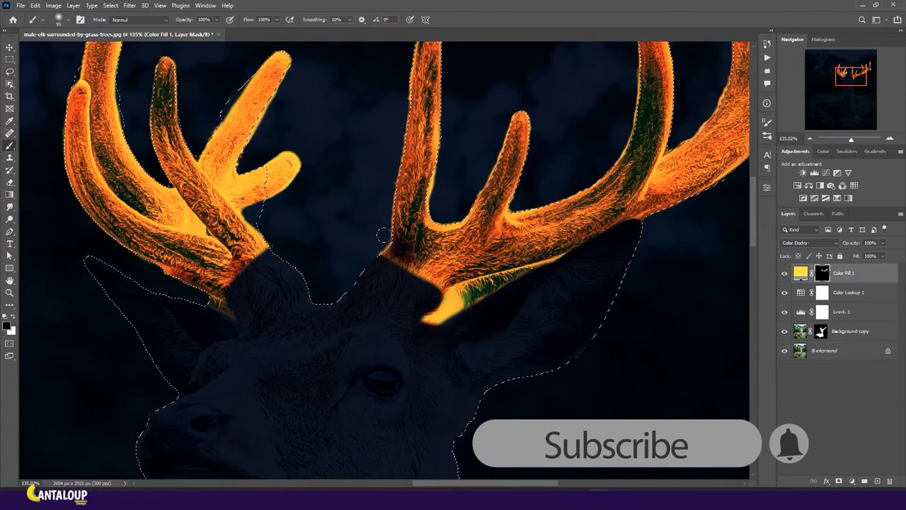
pyautogui.press('x')
pyautogui.moveTo(397, 261); pyautogui.dragTo(374, 236)
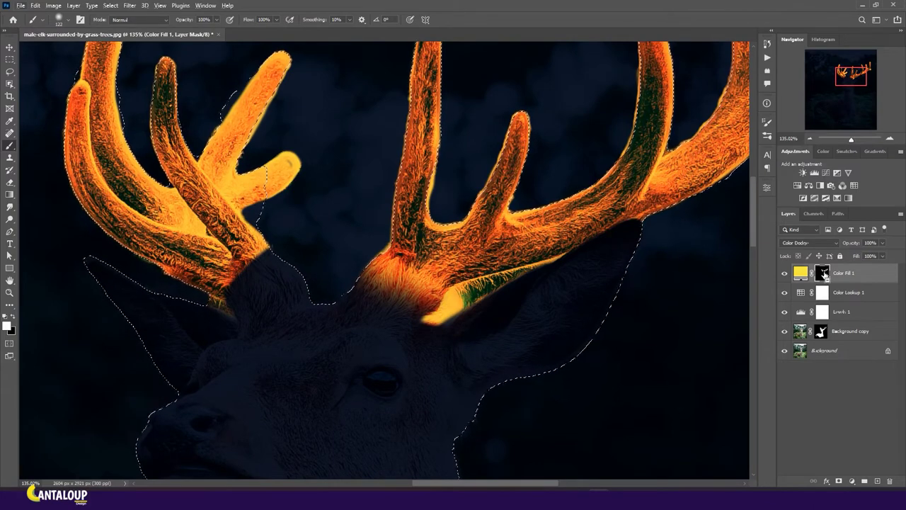
pyautogui.moveTo(227, 297); pyautogui.dragTo(265, 258)
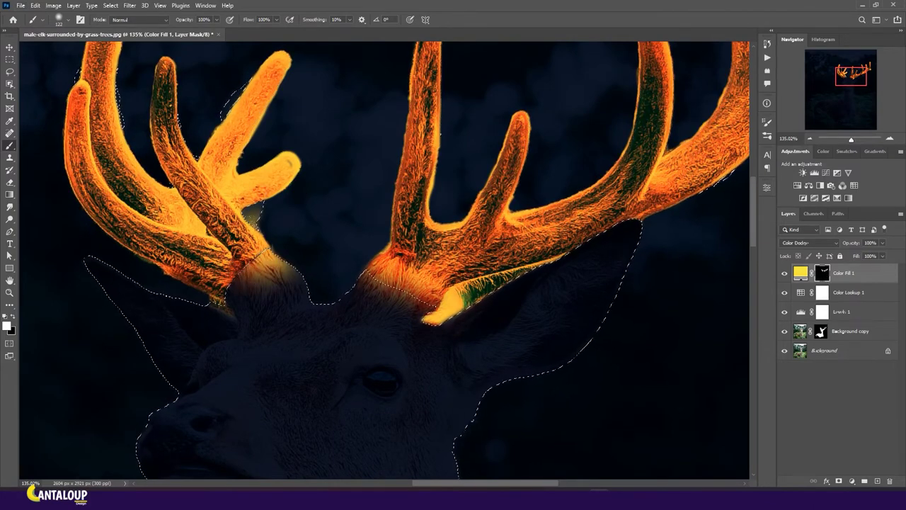
pyautogui.moveTo(227, 301); pyautogui.dragTo(290, 297)
# - Lower the brush to 42% opacity and 61% flow
pyautogui.click(176, 20)
pyautogui.write('42')
pyautogui.press('Tab')
pyautogui.write('61')
pyautogui.press('Return')
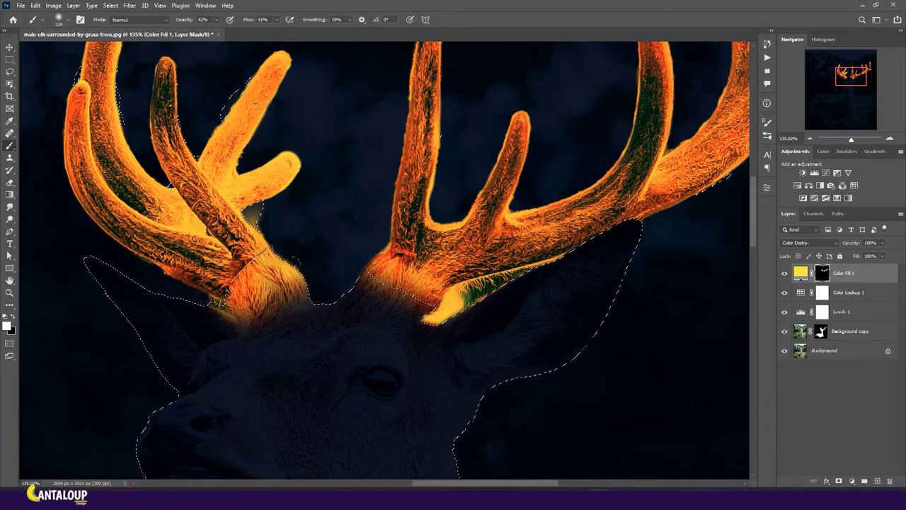
# - Paint a soft glow over the forehead, eyes, face and right ear
pyautogui.scroll(-3, 364, 212)
pyautogui.click(326, 315)
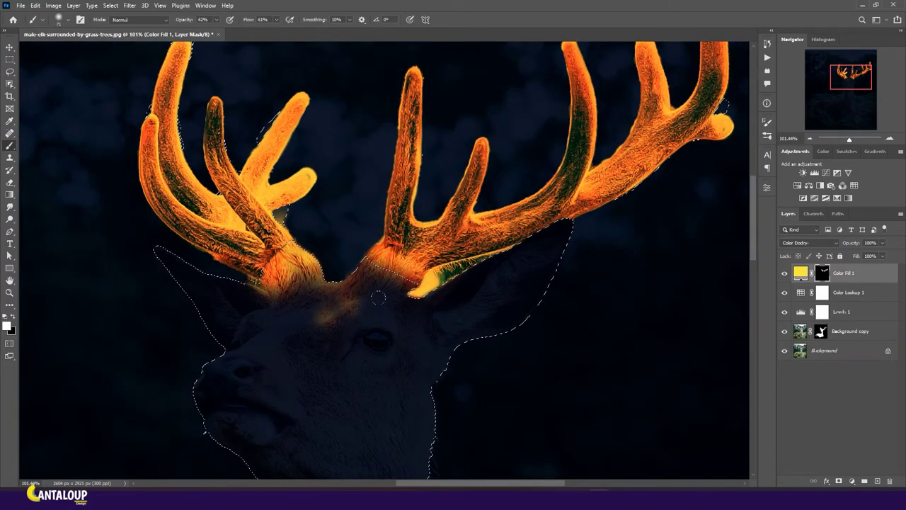
pyautogui.moveTo(357, 296); pyautogui.dragTo(330, 312)
pyautogui.scroll(-3, 354, 308)
pyautogui.moveTo(404, 317); pyautogui.dragTo(326, 347)
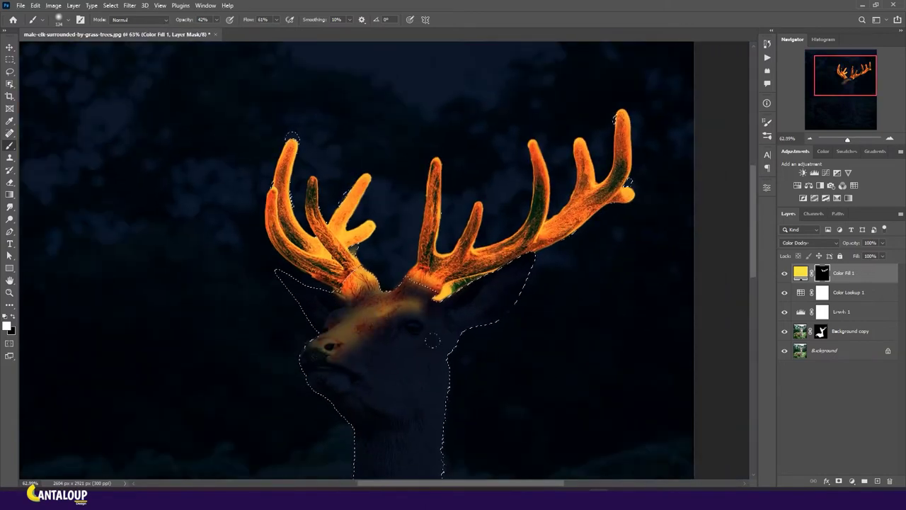
pyautogui.hotkey('ctrl', 'z')
pyautogui.hotkey('ctrl', 'z')
pyautogui.moveTo(241, 22); pyautogui.dragTo(234, 22)
pyautogui.moveTo(394, 314)
pyautogui.mouseDown()
pyautogui.moveTo(333, 333)
pyautogui.moveTo(319, 354)
pyautogui.moveTo(316, 301)
pyautogui.mouseUp()
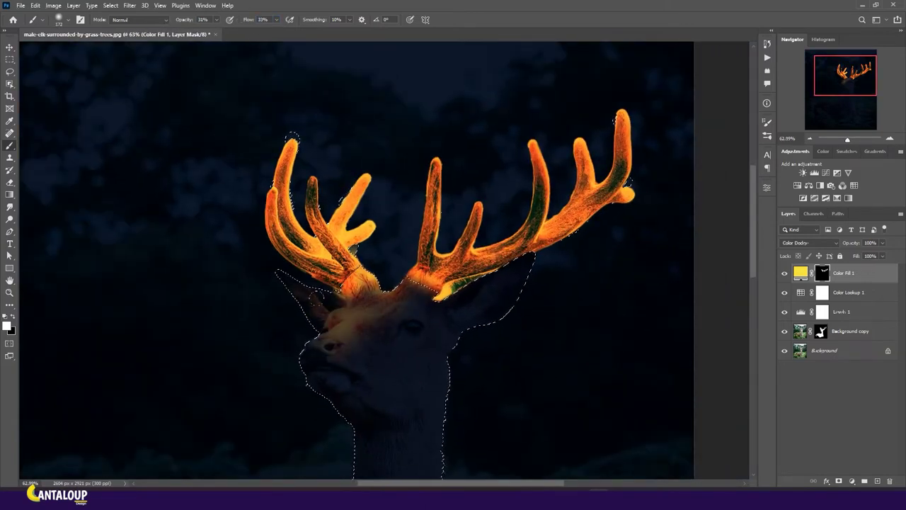
pyautogui.moveTo(502, 283)
pyautogui.mouseDown()
pyautogui.moveTo(453, 311)
pyautogui.moveTo(510, 280)
pyautogui.mouseUp()
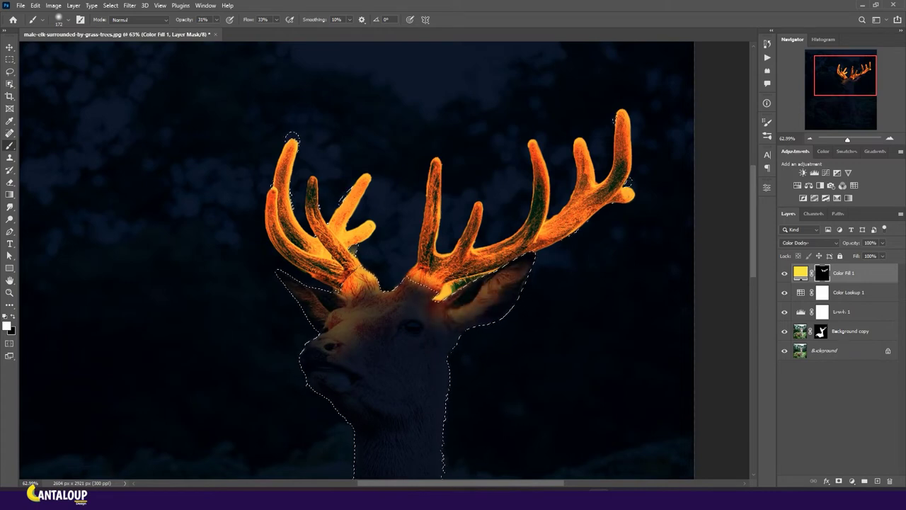
pyautogui.moveTo(338, 281)
pyautogui.mouseDown()
pyautogui.moveTo(311, 340)
pyautogui.moveTo(411, 297)
pyautogui.moveTo(312, 354)
pyautogui.moveTo(388, 284)
pyautogui.moveTo(312, 327)
pyautogui.moveTo(340, 340)
pyautogui.moveTo(425, 280)
pyautogui.moveTo(396, 311)
pyautogui.moveTo(368, 383)
pyautogui.moveTo(346, 368)
pyautogui.moveTo(376, 390)
pyautogui.mouseUp()
# - Brighten the ear and upper neck, swapping between white and black
pyautogui.scroll(-3, 375, 354)
pyautogui.press('x')
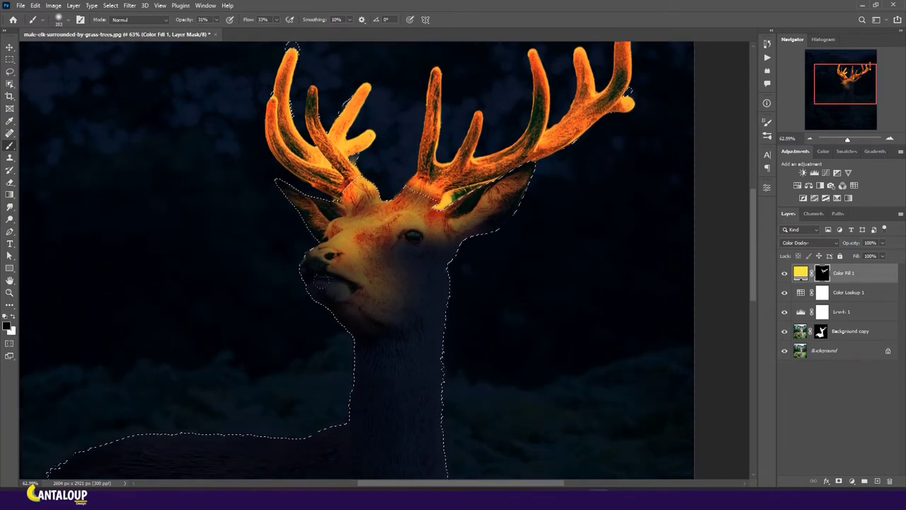
pyautogui.press('x')
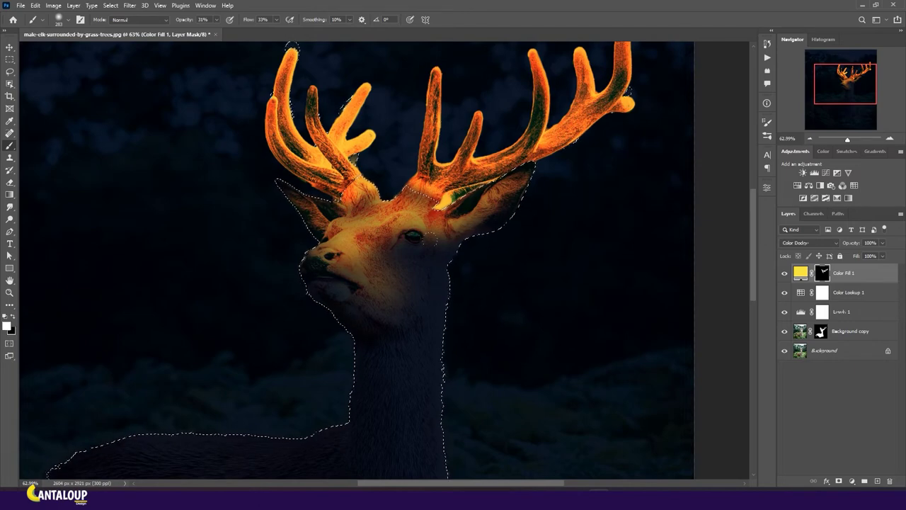
pyautogui.moveTo(468, 267); pyautogui.dragTo(471, 259)
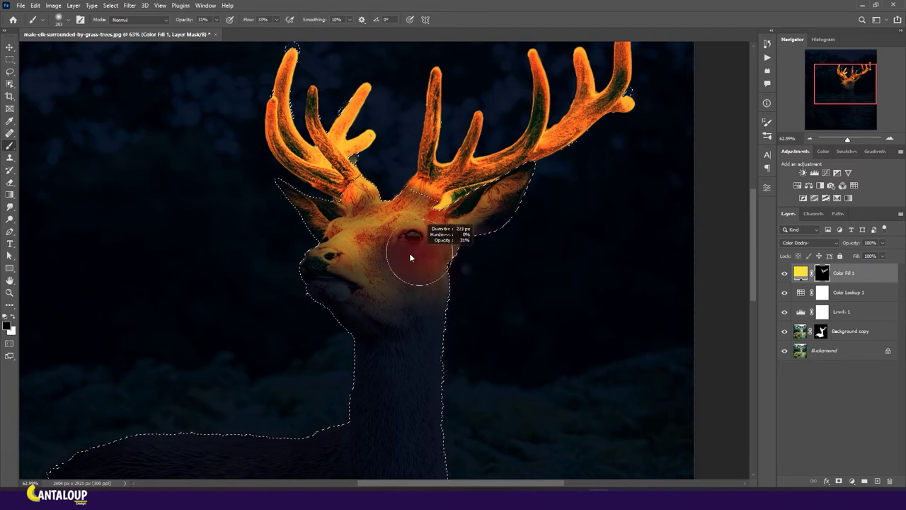
pyautogui.press('x')
pyautogui.scroll(-5, 509, 289)
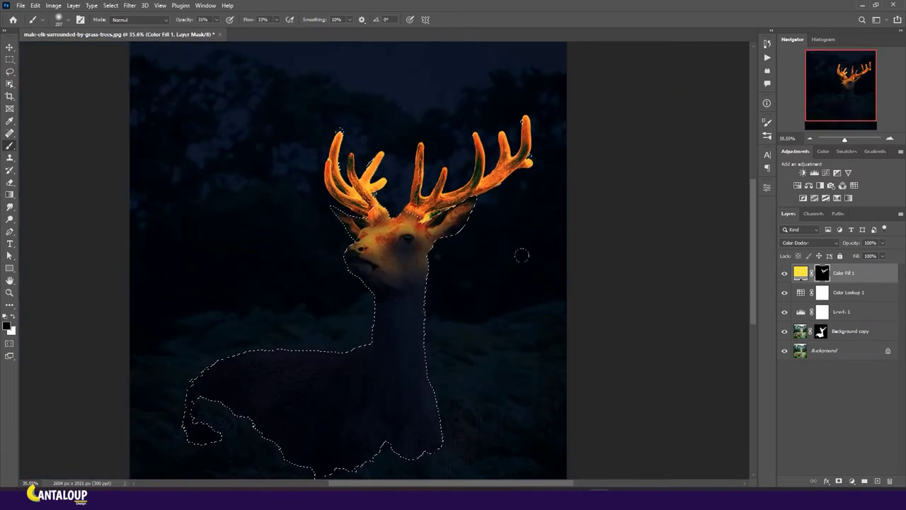
pyautogui.scroll(4, 522, 257)
pyautogui.press('x')
pyautogui.scroll(-2, 417, 237)
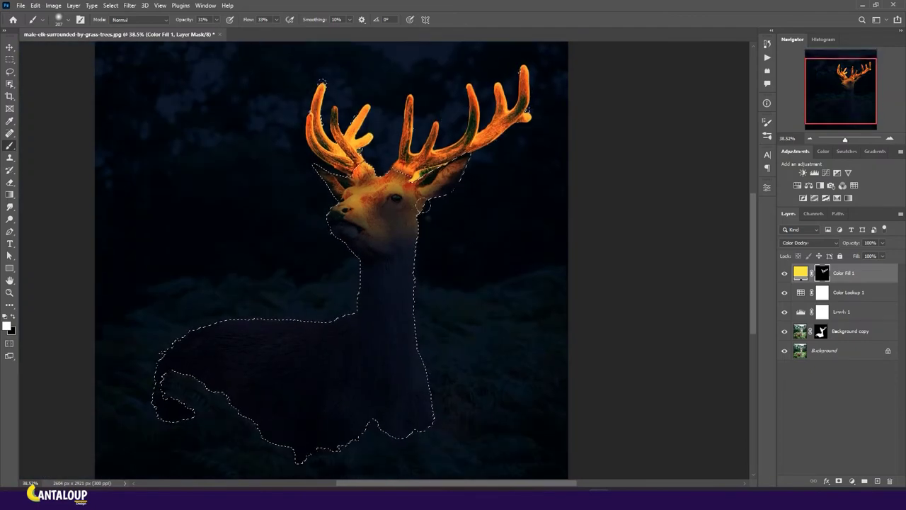
pyautogui.press('x')
pyautogui.scroll(3, 460, 184)
# - With a smaller brush, paint glow along the right edge of the neck
pyautogui.moveTo(473, 180); pyautogui.dragTo(454, 180)
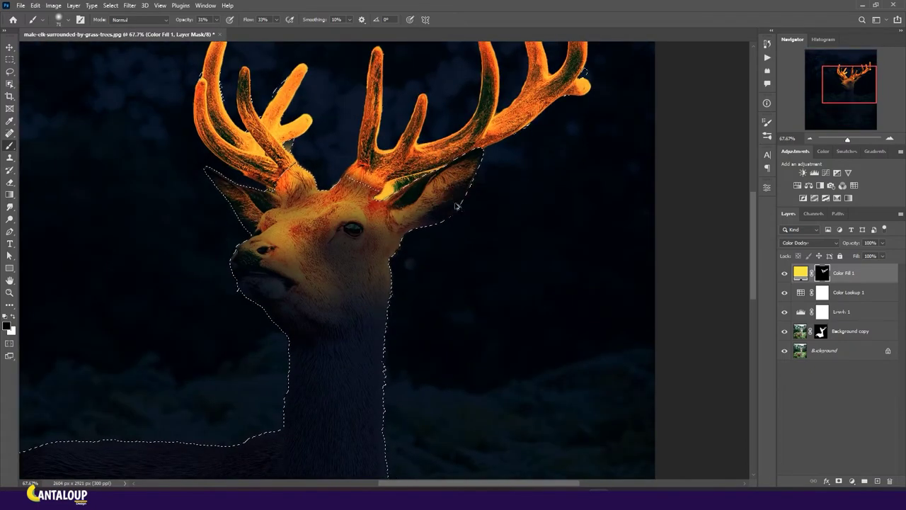
pyautogui.press('x')
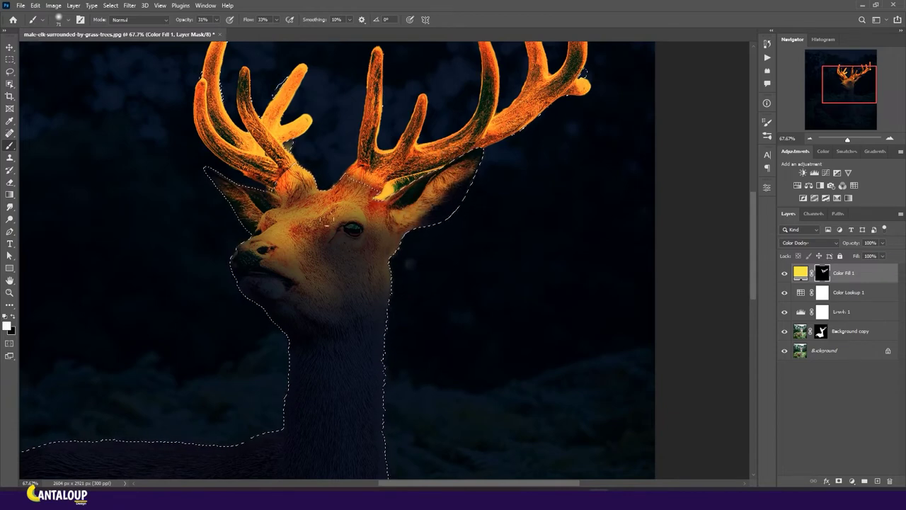
pyautogui.press('x')
pyautogui.press('x')
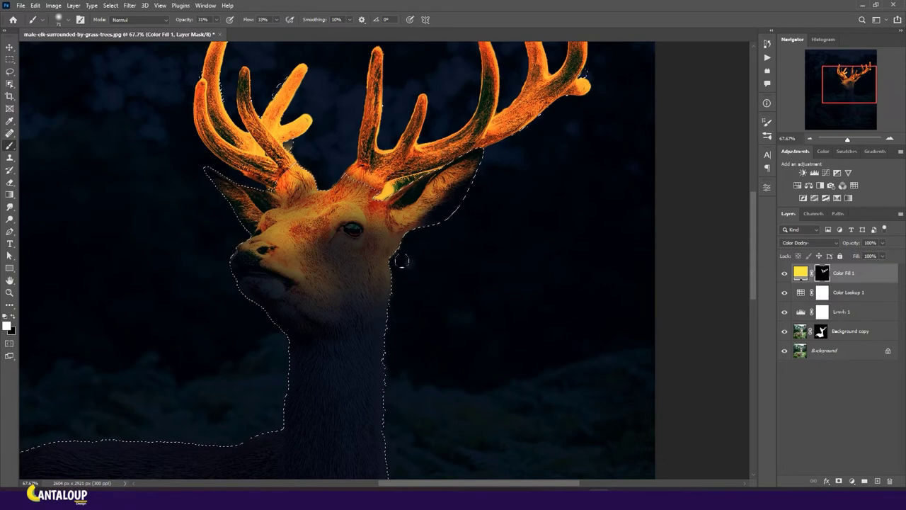
pyautogui.scroll(-3, 389, 227)
pyautogui.scroll(2, 373, 201)
pyautogui.moveTo(362, 206); pyautogui.dragTo(358, 354)
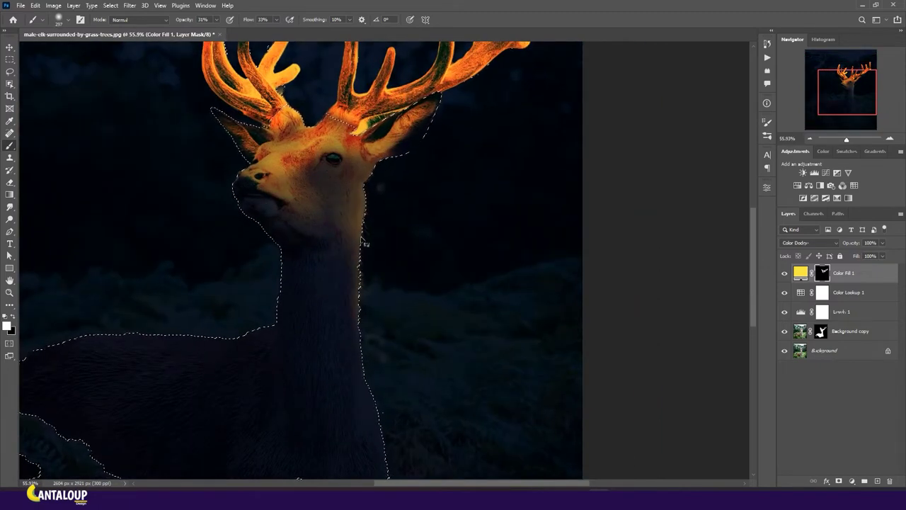
pyautogui.scroll(-1, 340, 259)
pyautogui.scroll(1, 340, 259)
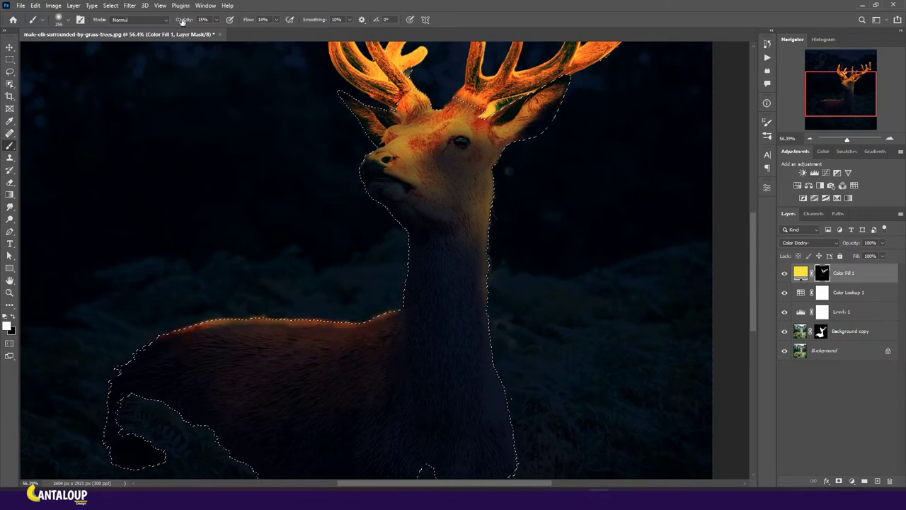
# - Set the brush flow to 40% and resize the brush for the elk's back
pyautogui.hotkey('shift', '4')
pyautogui.moveTo(299, 308)
pyautogui.mouseDown()
pyautogui.moveTo(371, 309)
pyautogui.moveTo(220, 320)
pyautogui.moveTo(376, 306)
pyautogui.mouseUp()
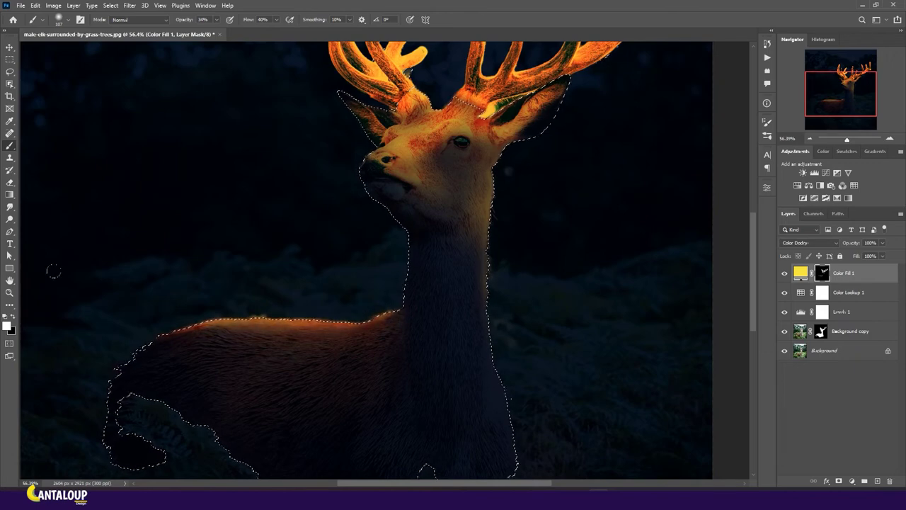
pyautogui.scroll(-5, 470, 289)
pyautogui.scroll(5, 350, 232)
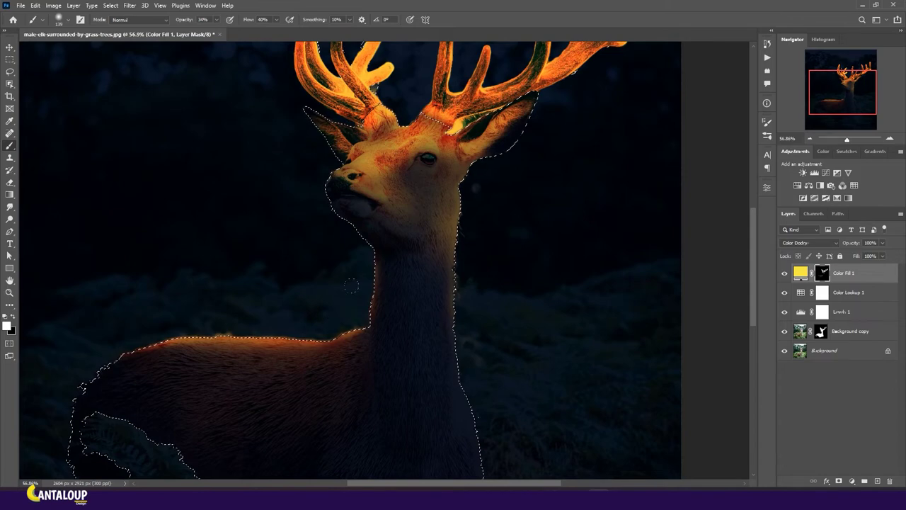
pyautogui.scroll(-2, 356, 253)
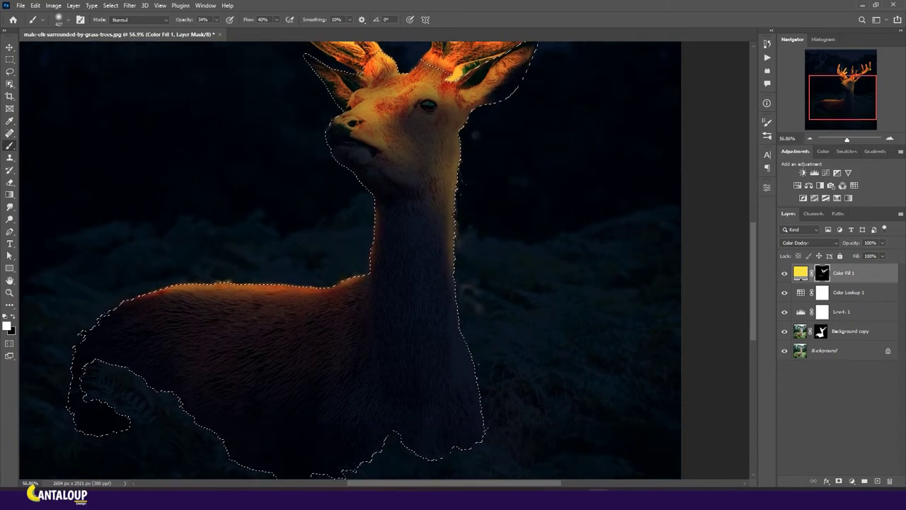
pyautogui.scroll(-2, 400, 269)
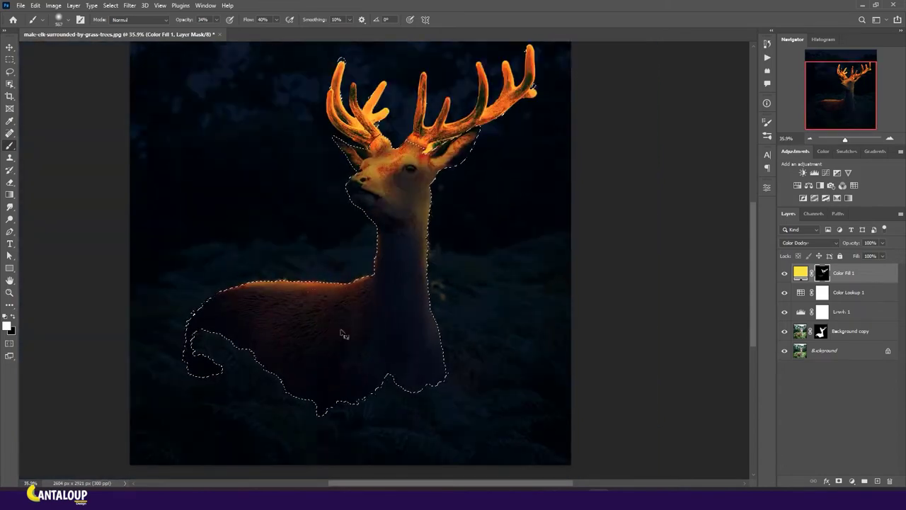
pyautogui.scroll(-2, 492, 214)
pyautogui.scroll(1, 491, 214)
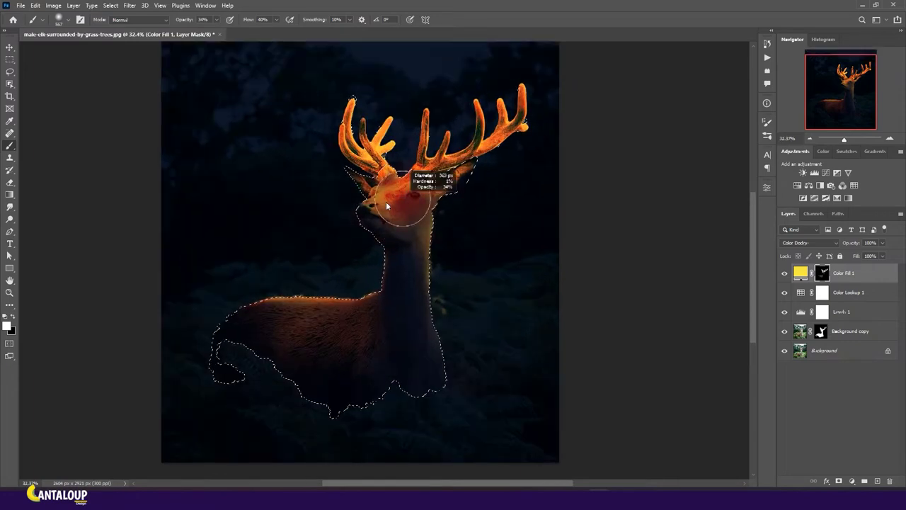
# - Paint a soft glow over the elk's back and body, swapping between white and black
pyautogui.press('x')
pyautogui.scroll(-1, 428, 239)
pyautogui.scroll(1, 449, 177)
pyautogui.press('x')
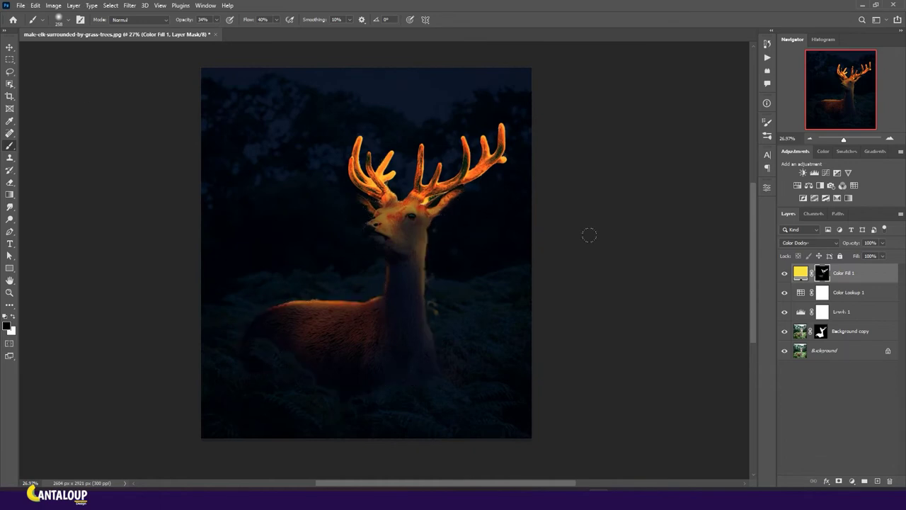
pyautogui.scroll(1, 437, 187)
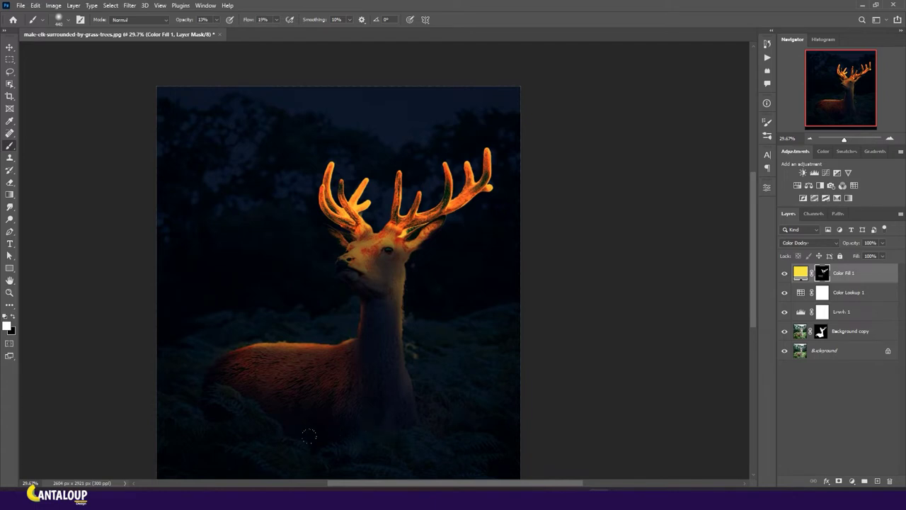
# - Brush a warm glow over the ferns around the body with a larger brush, then load the elk outline selection
pyautogui.moveTo(275, 423); pyautogui.dragTo(287, 455)
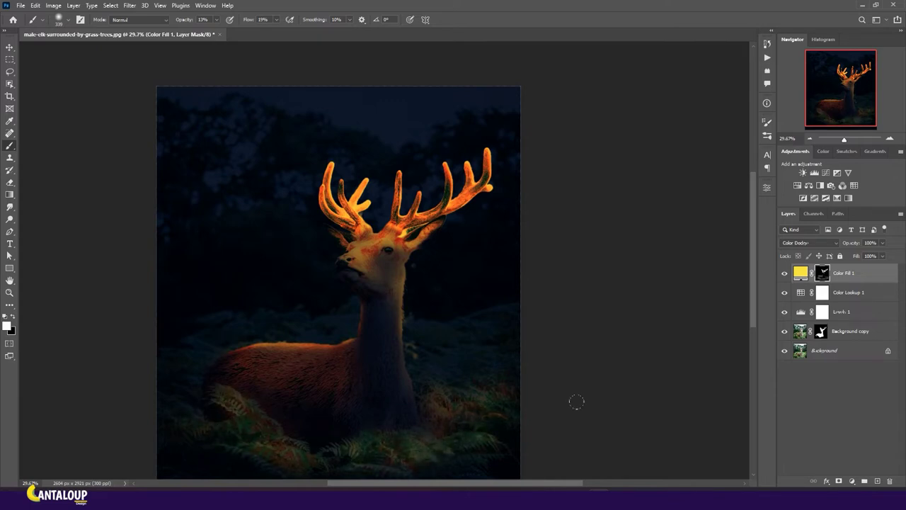
pyautogui.moveTo(390, 435); pyautogui.dragTo(225, 379)
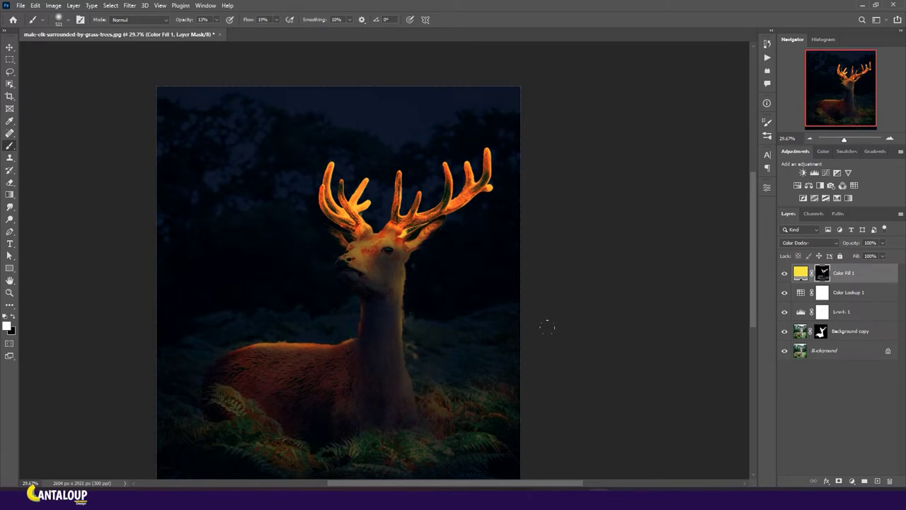
pyautogui.scroll(3, 258, 352)
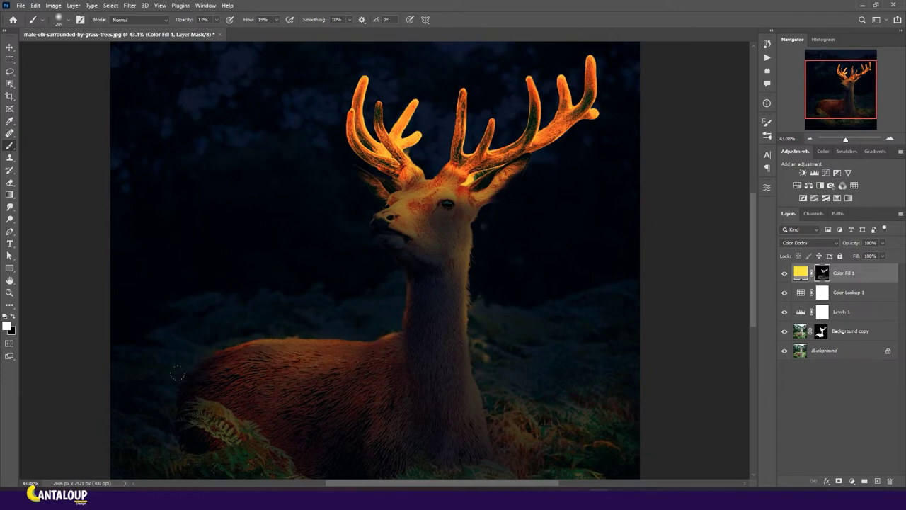
pyautogui.scroll(-2, 380, 436)
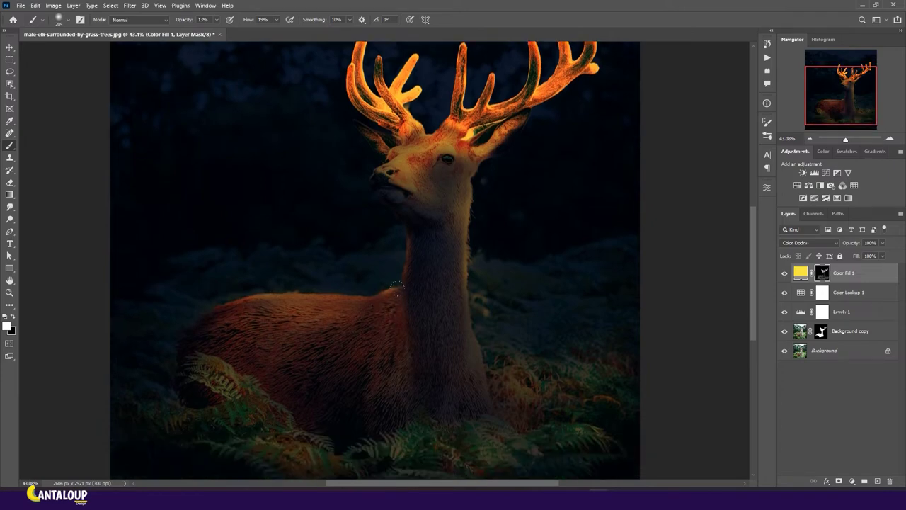
pyautogui.keyDown('ctrl'); pyautogui.click(820, 332); pyautogui.keyUp('ctrl')
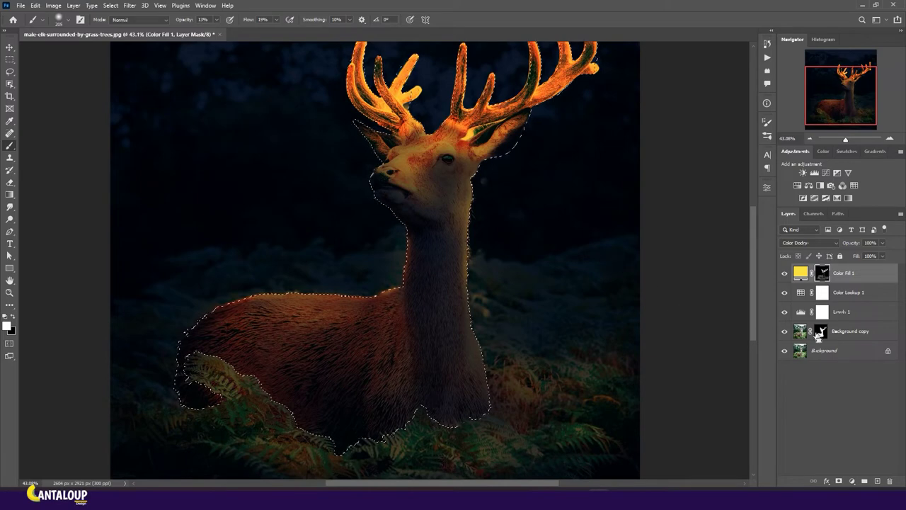
# - Paint black at 100% opacity and flow outside the elk to remove stray glow, then deselect
pyautogui.press('x')
pyautogui.press('0')
pyautogui.hotkey('shift', '0')
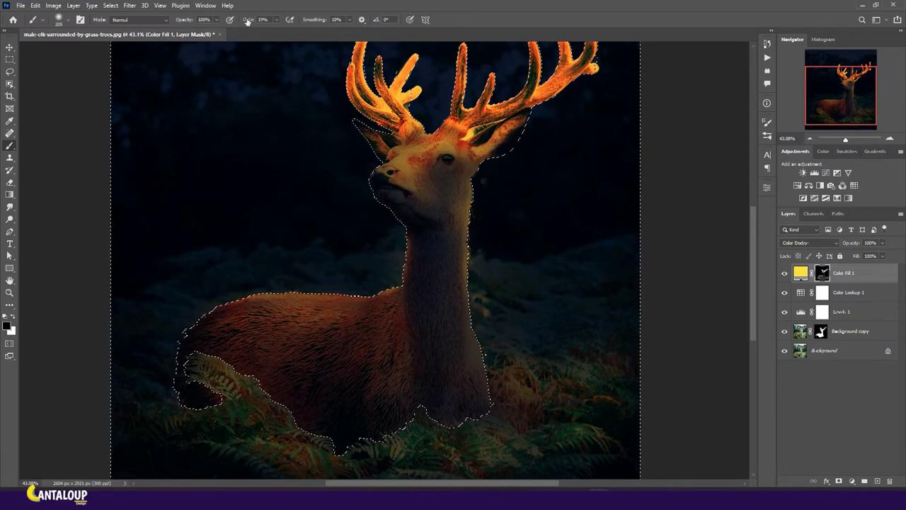
pyautogui.scroll(2, 382, 284)
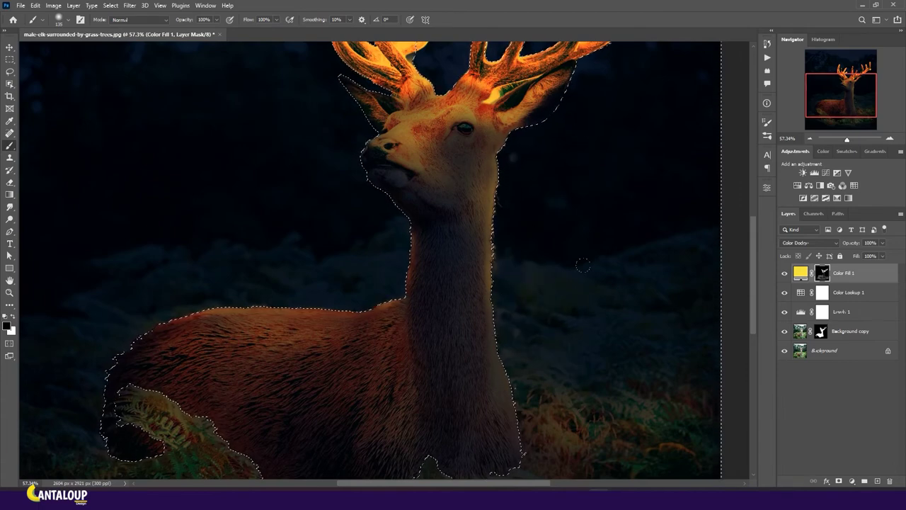
pyautogui.scroll(-2, 513, 219)
pyautogui.hotkey('ctrl', 'd')
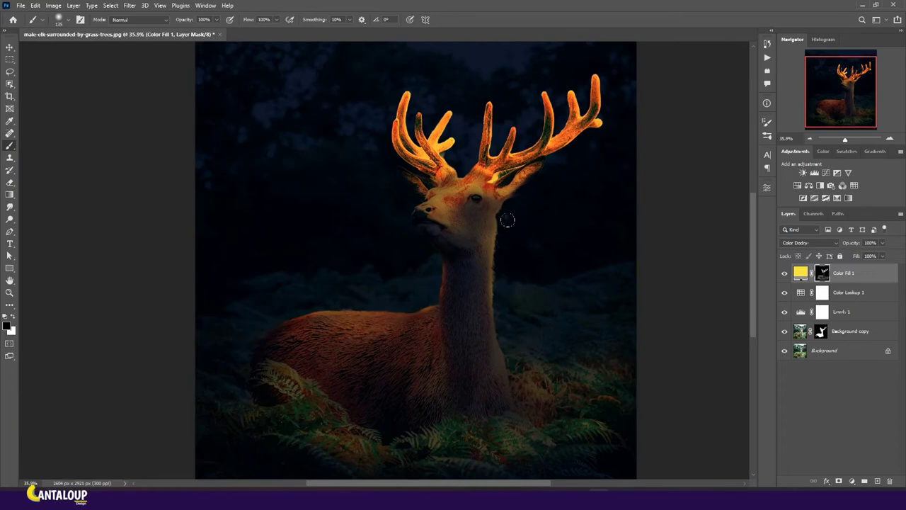
pyautogui.scroll(-1, 507, 221)
# - Select the Color Fill 1 layer and target its mask again
pyautogui.press('v')
pyautogui.click(807, 275)
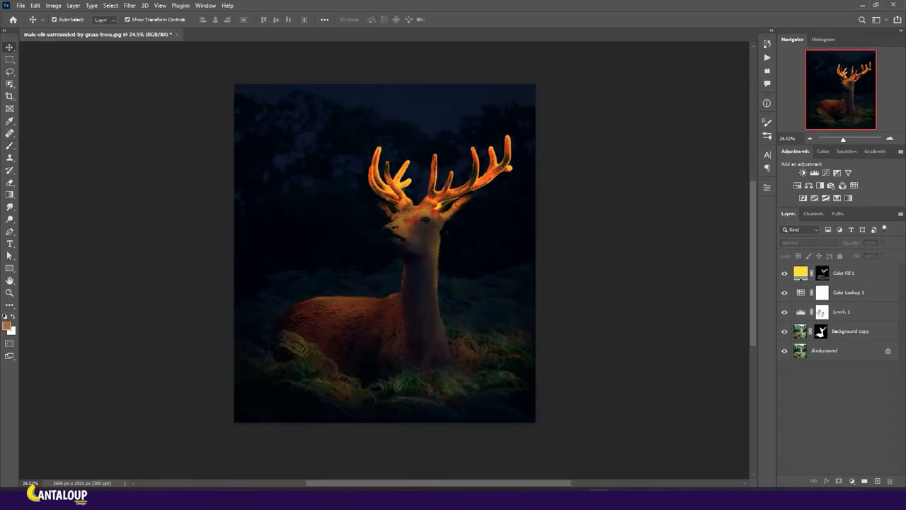
pyautogui.click(822, 273)
# - Load the saved antler outline from the Channels panel as a selection
pyautogui.press('b')
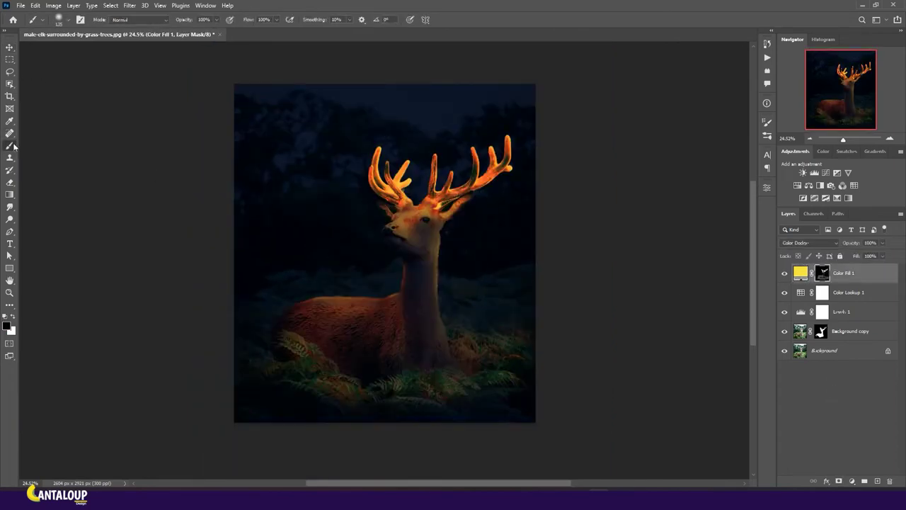
pyautogui.scroll(1, 492, 169)
pyautogui.click(814, 213)
pyautogui.keyDown('ctrl'); pyautogui.click(796, 323); pyautogui.keyUp('ctrl')
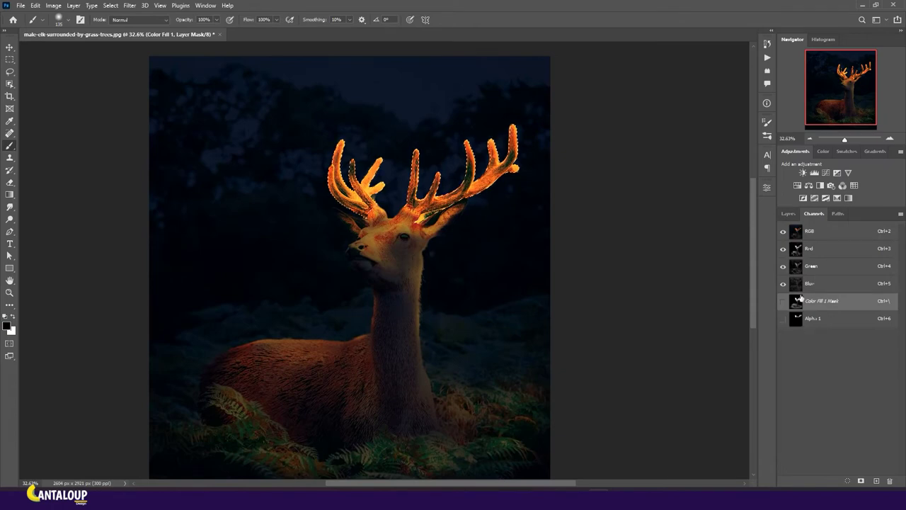
pyautogui.click(788, 213)
pyautogui.scroll(1, 491, 166)
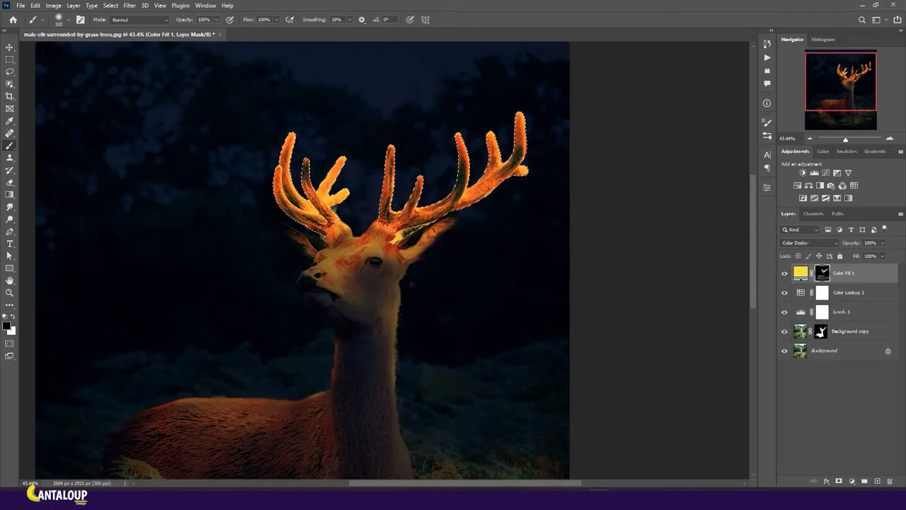
# - Paint white over the antlers at 20% opacity and 75% flow, then deselect
pyautogui.write('3020')
pyautogui.press('Tab')
pyautogui.write('75')
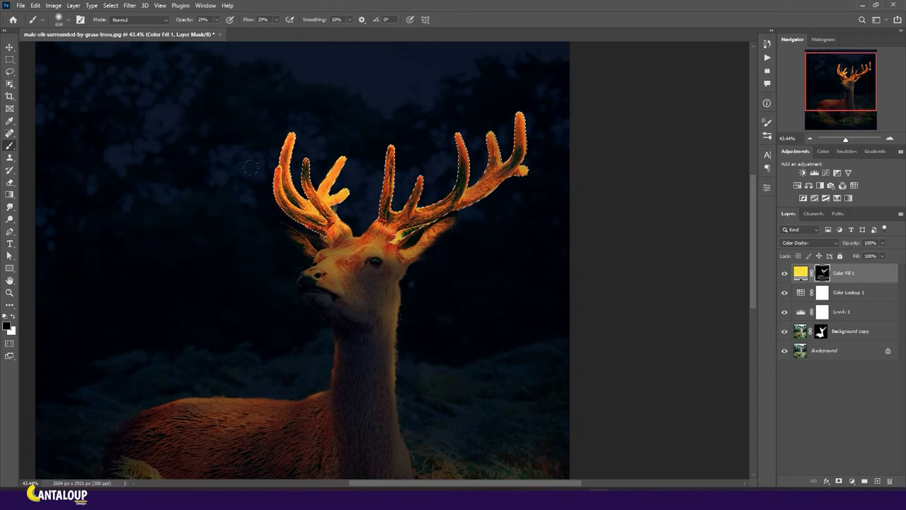
pyautogui.hotkey('ctrl', 'd')
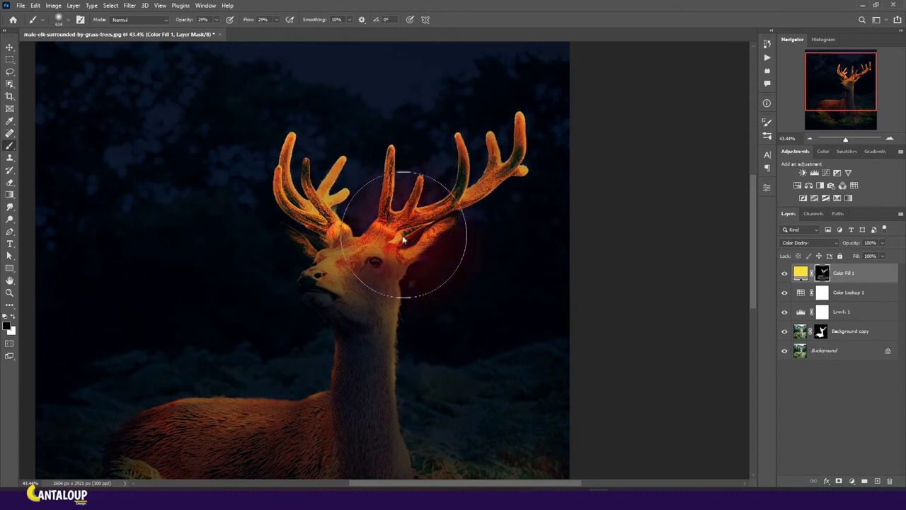
pyautogui.scroll(3, 389, 228)
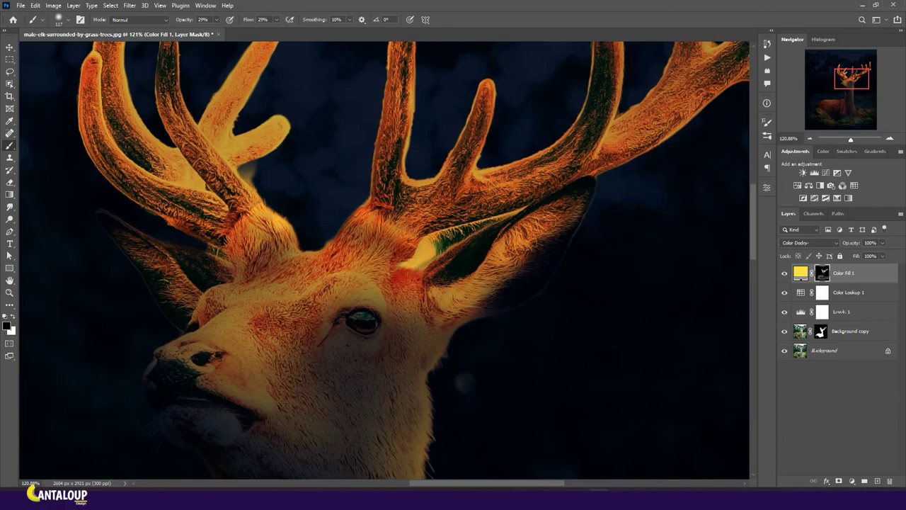
pyautogui.scroll(-3, 260, 226)
pyautogui.scroll(5, 323, 243)
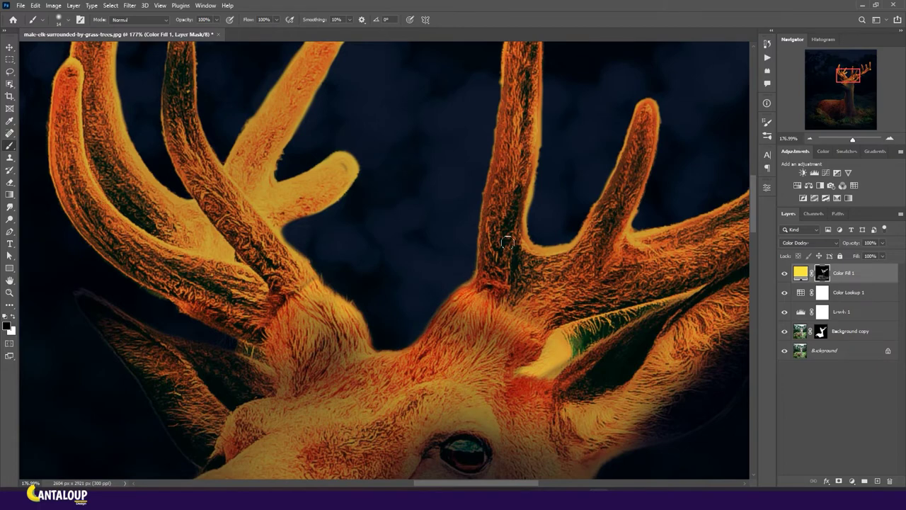
pyautogui.scroll(-5, 317, 261)
pyautogui.scroll(-1, 404, 135)
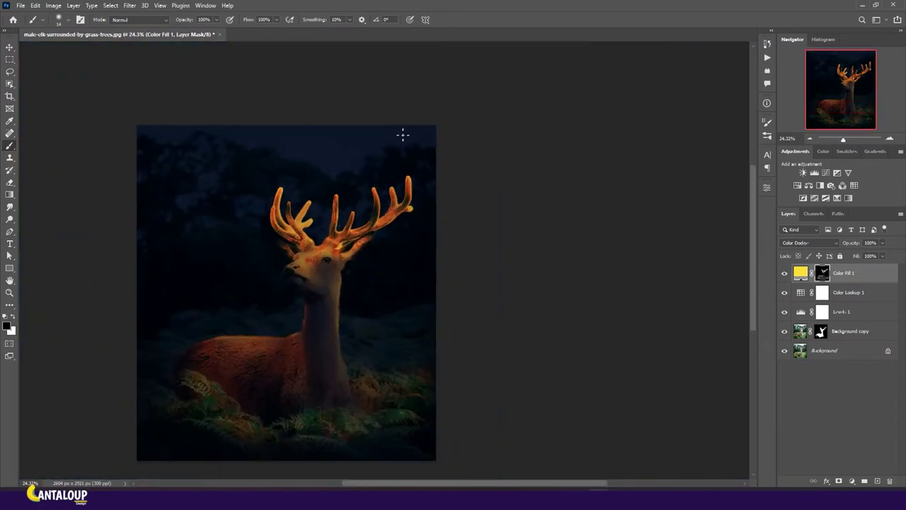
pyautogui.scroll(1, 509, 115)
pyautogui.scroll(1, 509, 114)
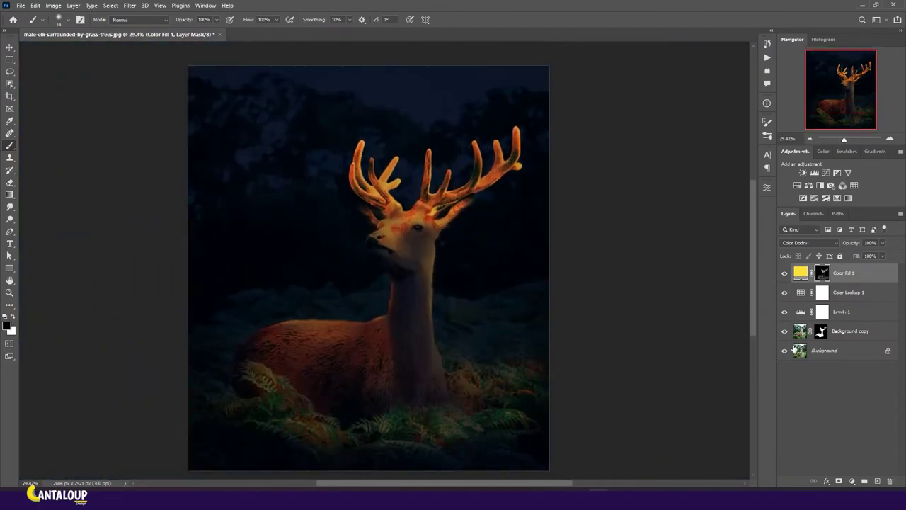
# - Duplicate the Background and apply a 23.5 px Gaussian Blur to the copy
pyautogui.click(829, 352)
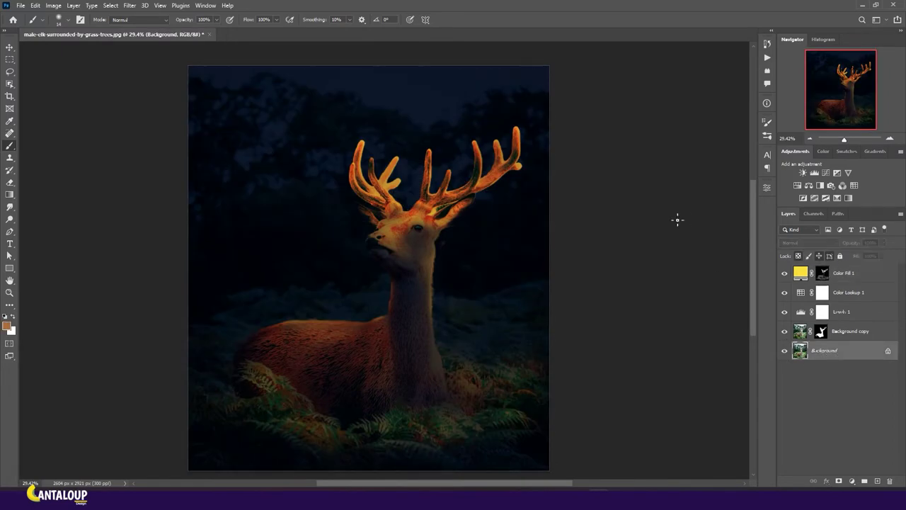
pyautogui.hotkey('ctrl', 'j')
pyautogui.click(129, 6)
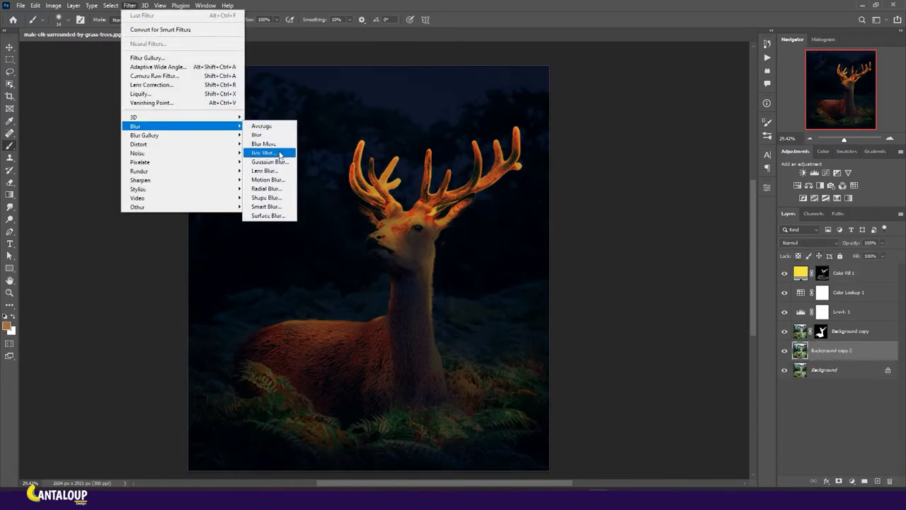
pyautogui.click(268, 162)
pyautogui.moveTo(582, 260)
pyautogui.mouseDown()
pyautogui.moveTo(564, 260)
pyautogui.moveTo(572, 262)
pyautogui.mouseUp()
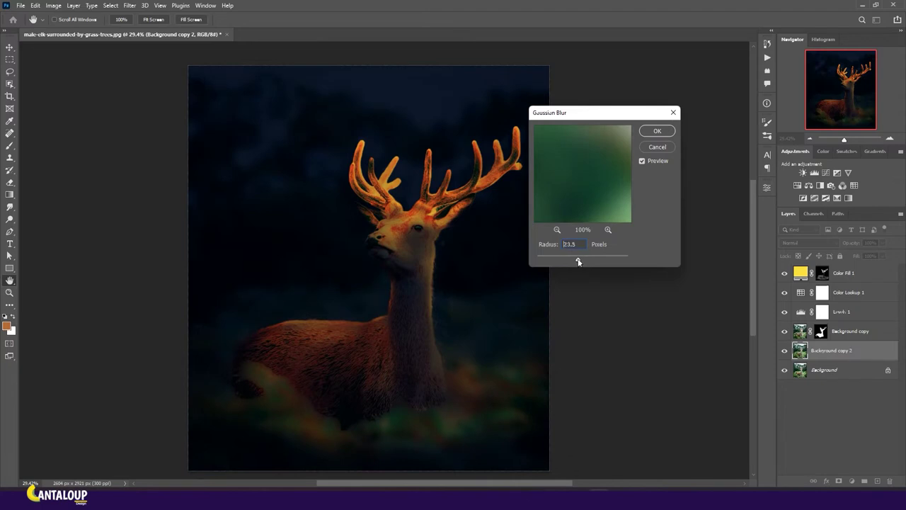
pyautogui.click(657, 131)
# - Add a layer mask to Background copy 2 to keep the foreground ferns sharp
pyautogui.click(11, 146)
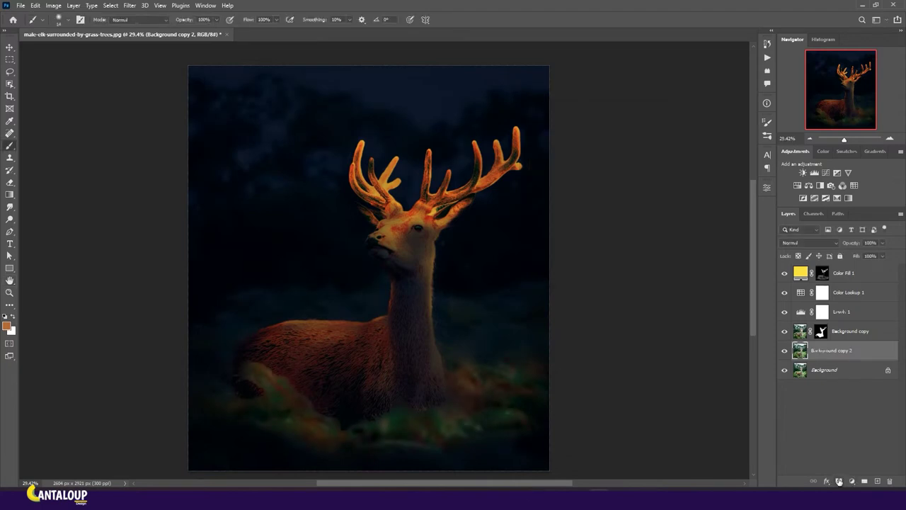
pyautogui.scroll(-3, 418, 342)
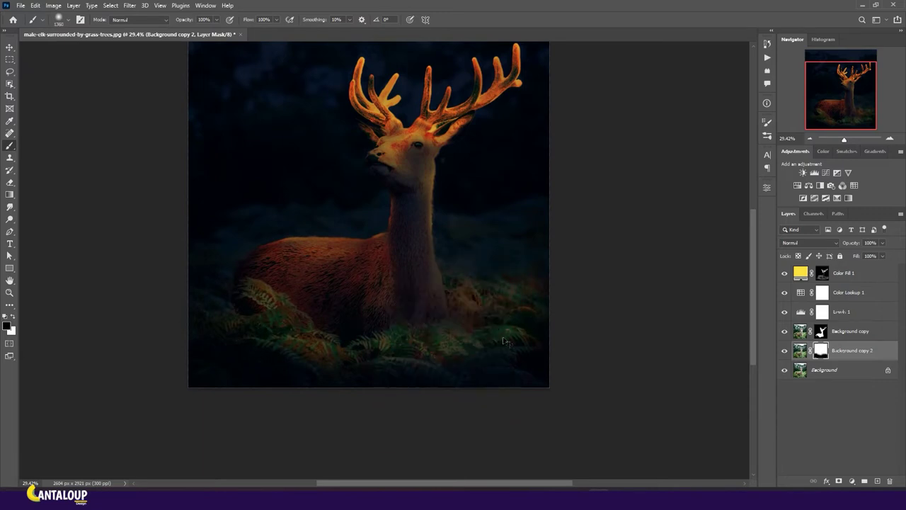
pyautogui.scroll(-2, 346, 396)
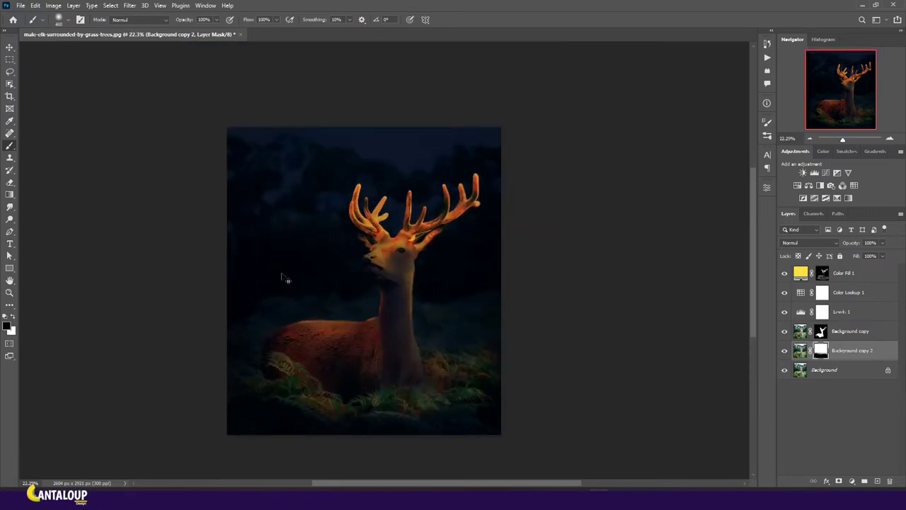
pyautogui.press('v')
pyautogui.scroll(2, 394, 283)
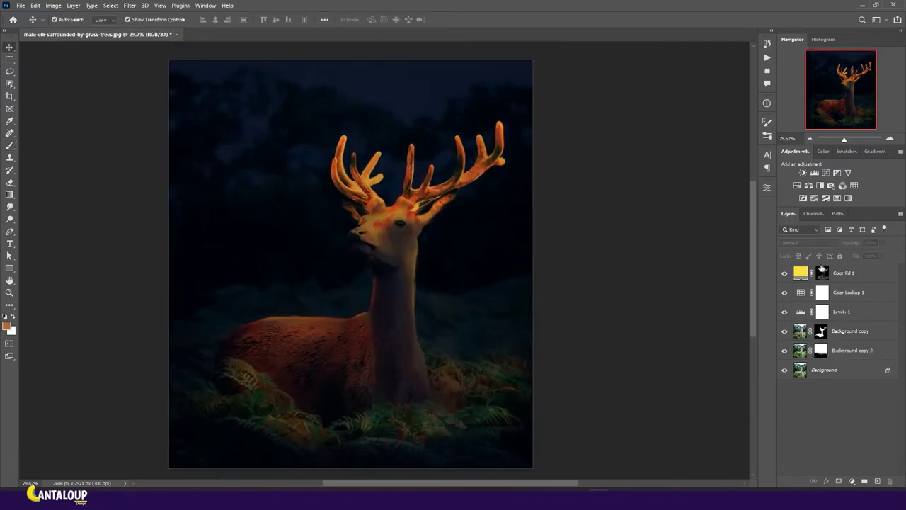
# - Paint white on the Color Fill 1 mask to spread a warm glow across the ferns
pyautogui.click(821, 272)
pyautogui.press('b')
pyautogui.moveTo(389, 429); pyautogui.dragTo(377, 400)
pyautogui.hotkey('ctrl', 'z')
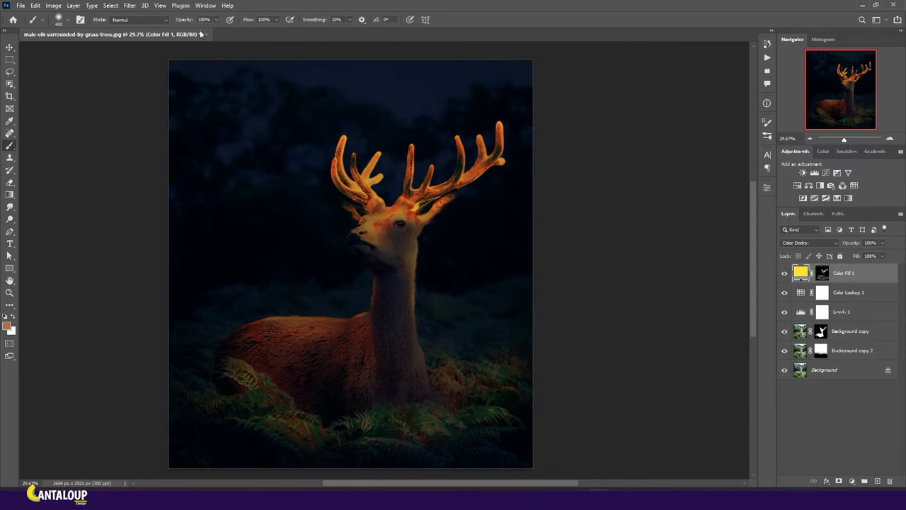
pyautogui.click(262, 402)
pyautogui.click(466, 190)
pyautogui.click(822, 273)
pyautogui.press('d')
pyautogui.moveTo(415, 405)
pyautogui.mouseDown()
pyautogui.moveTo(298, 432)
pyautogui.moveTo(255, 382)
pyautogui.moveTo(439, 418)
pyautogui.moveTo(451, 361)
pyautogui.moveTo(396, 407)
pyautogui.mouseUp()
pyautogui.moveTo(201, 383); pyautogui.dragTo(504, 428)
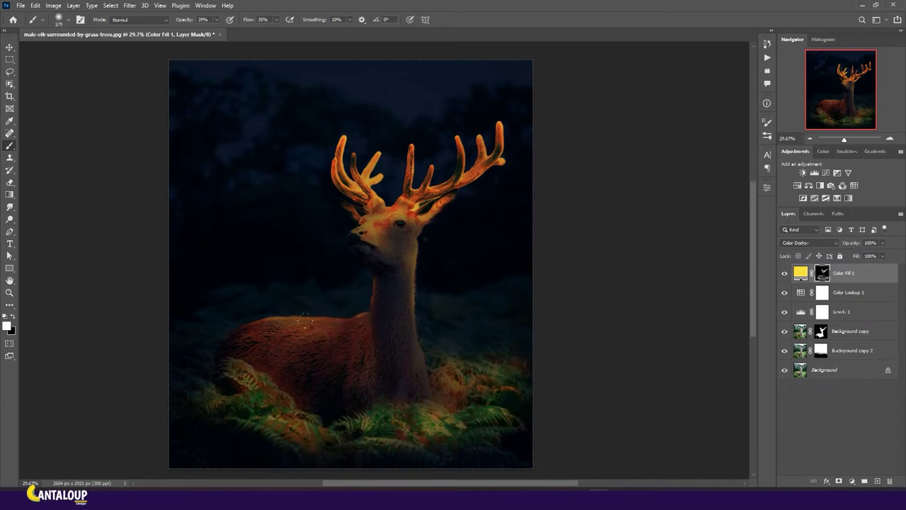
pyautogui.scroll(5, 325, 322)
# - Load the elk selection and brush glow onto the fur of the elk's forehead
pyautogui.hotkey('ctrl', 'shift', 'd')
pyautogui.moveTo(374, 336); pyautogui.dragTo(354, 336)
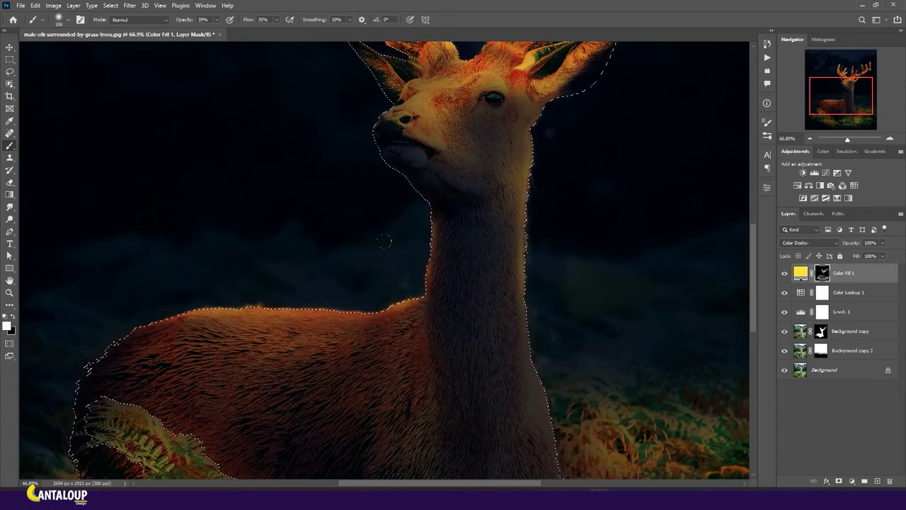
pyautogui.scroll(2, 339, 241)
pyautogui.moveTo(334, 150); pyautogui.dragTo(327, 152)
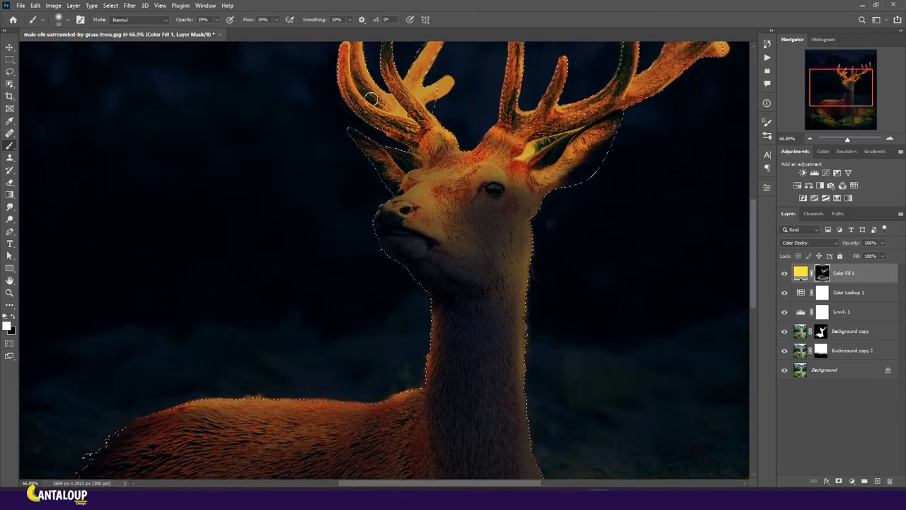
pyautogui.scroll(5, 375, 92)
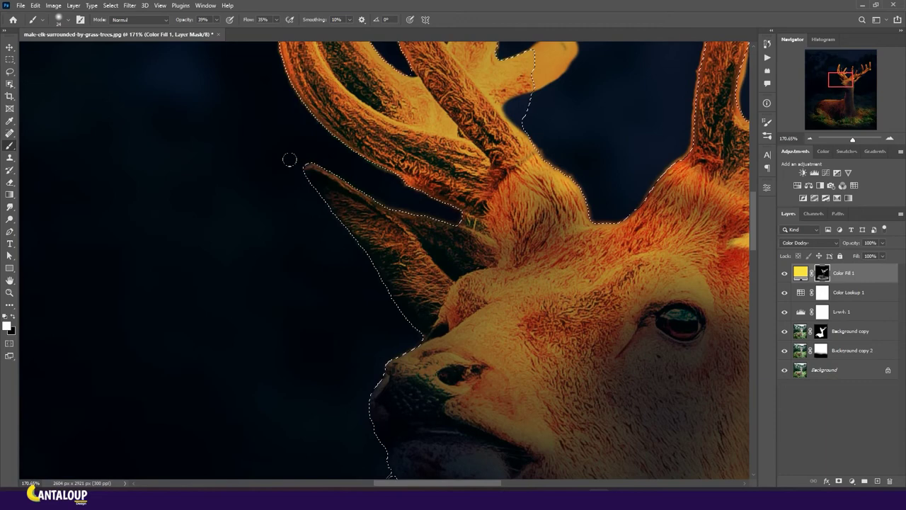
pyautogui.press(']')
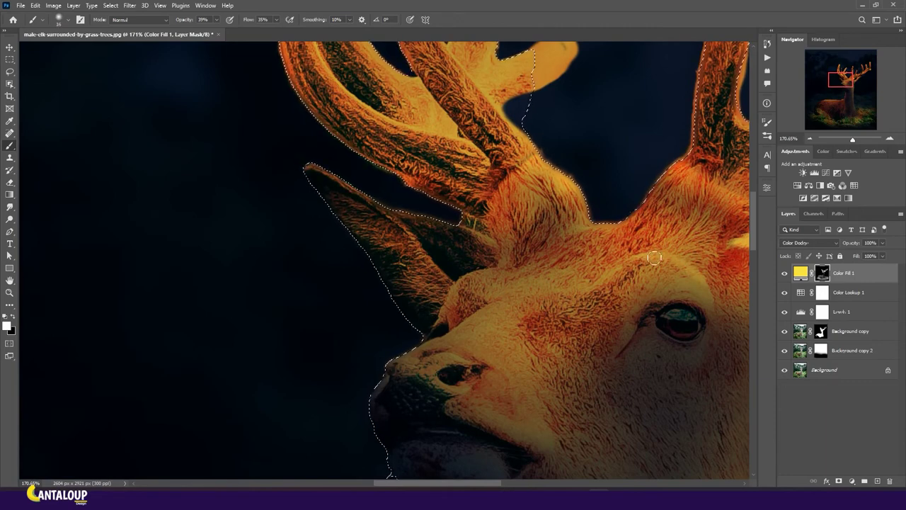
pyautogui.moveTo(575, 291)
pyautogui.mouseDown()
pyautogui.moveTo(471, 322)
pyautogui.moveTo(434, 388)
pyautogui.moveTo(574, 434)
pyautogui.mouseUp()
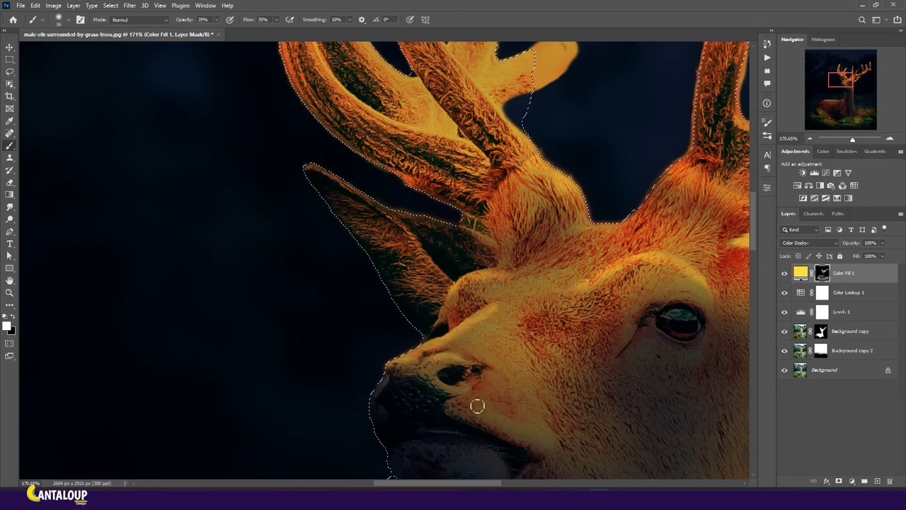
pyautogui.scroll(-10, 401, 269)
pyautogui.scroll(2, 465, 285)
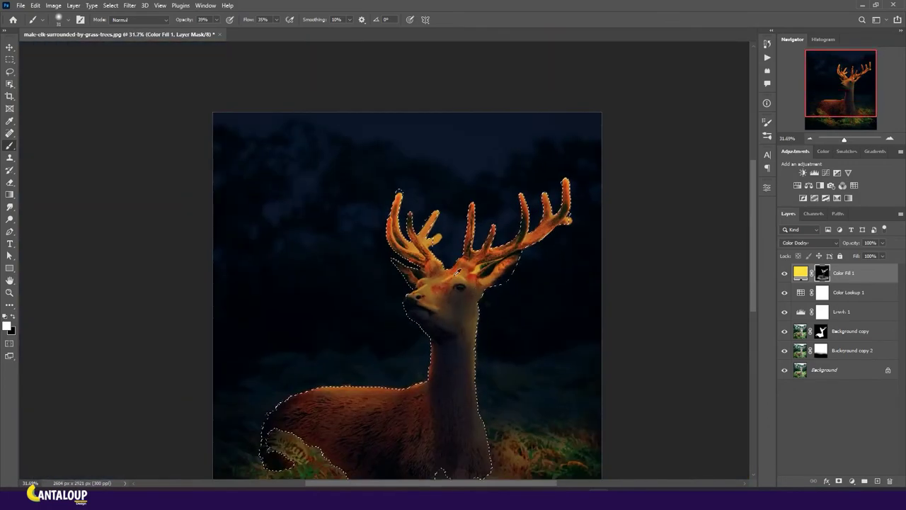
pyautogui.scroll(3, 456, 285)
# - Lower the brush opacity and flow, enlarge the brush, and clear the elk selection
pyautogui.press('1')
pyautogui.press('2')
pyautogui.hotkey('shift', '1')
pyautogui.hotkey('shift', '7')
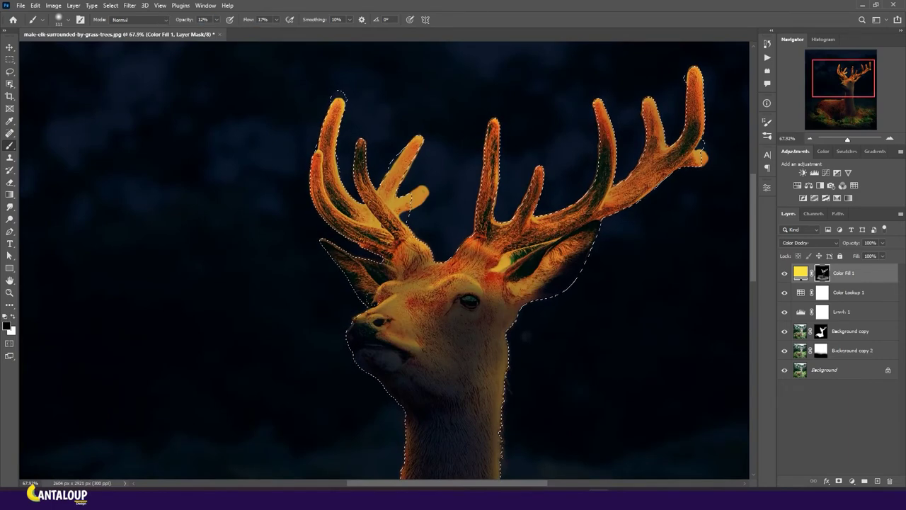
pyautogui.scroll(-2, 516, 276)
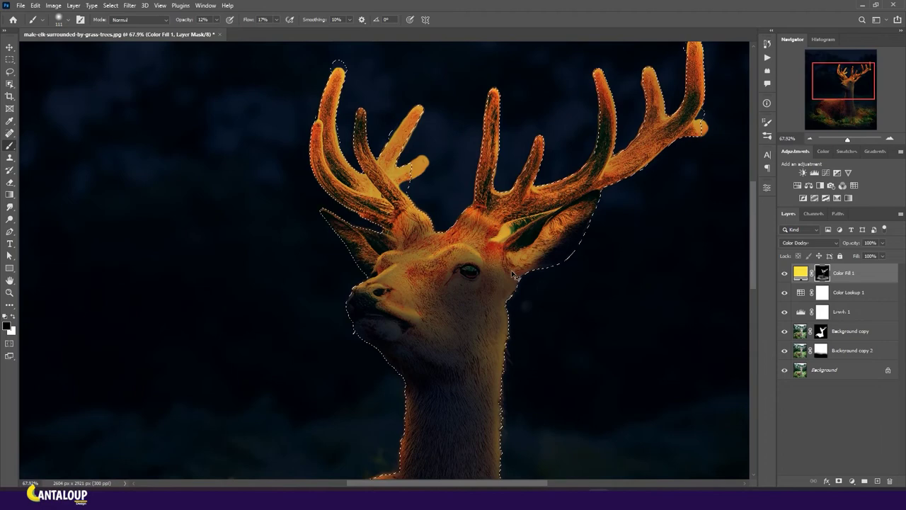
pyautogui.scroll(-1, 516, 276)
pyautogui.scroll(-1, 496, 262)
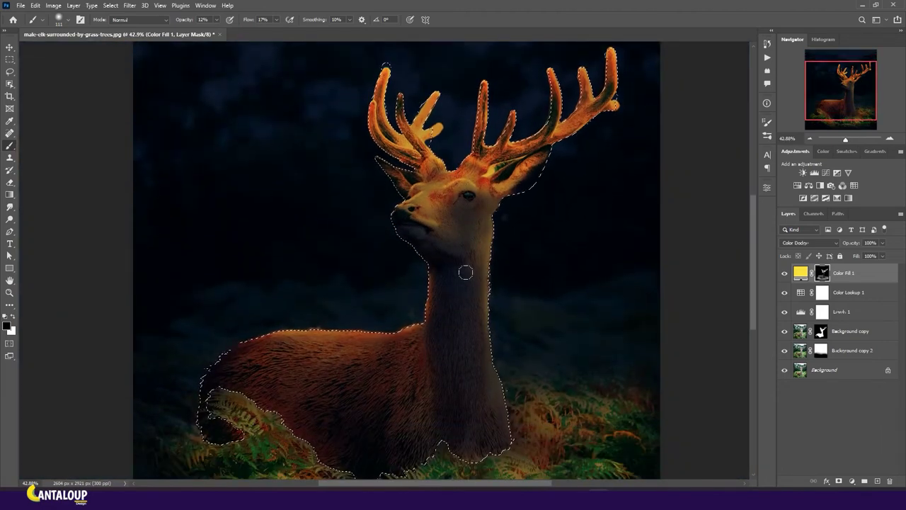
pyautogui.hotkey('ctrl', 'd')
pyautogui.scroll(-1, 507, 255)
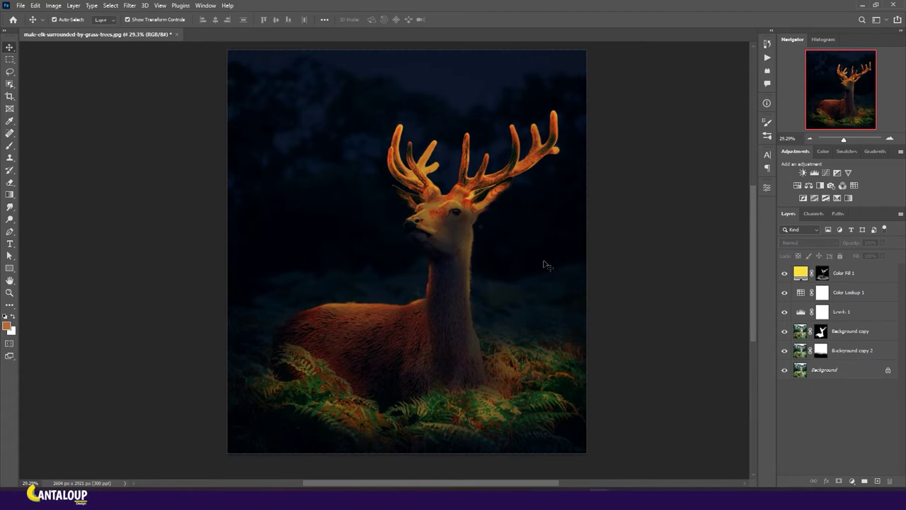
# - Reselect the Color Fill 1 mask with the Brush tool active
pyautogui.click(842, 272)
pyautogui.press('b')
pyautogui.scroll(2, 446, 269)
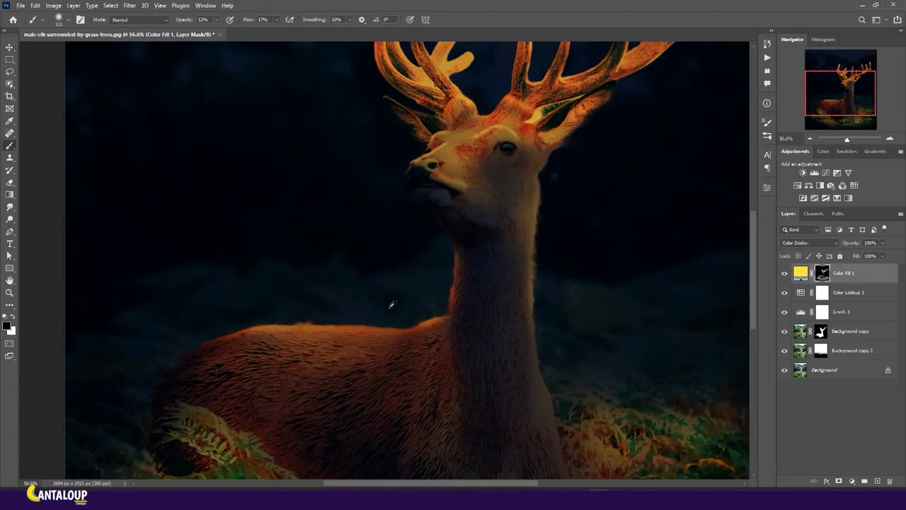
pyautogui.scroll(1, 390, 304)
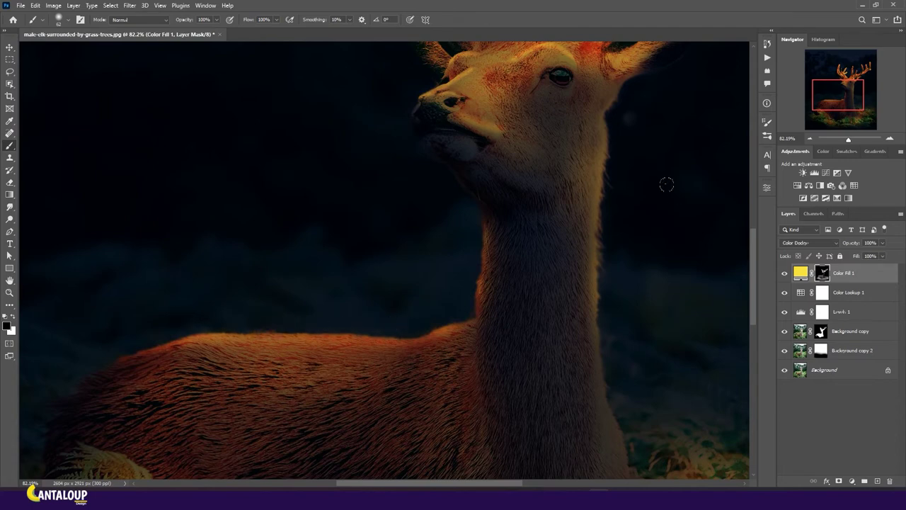
pyautogui.scroll(-2, 538, 170)
pyautogui.scroll(-1, 451, 165)
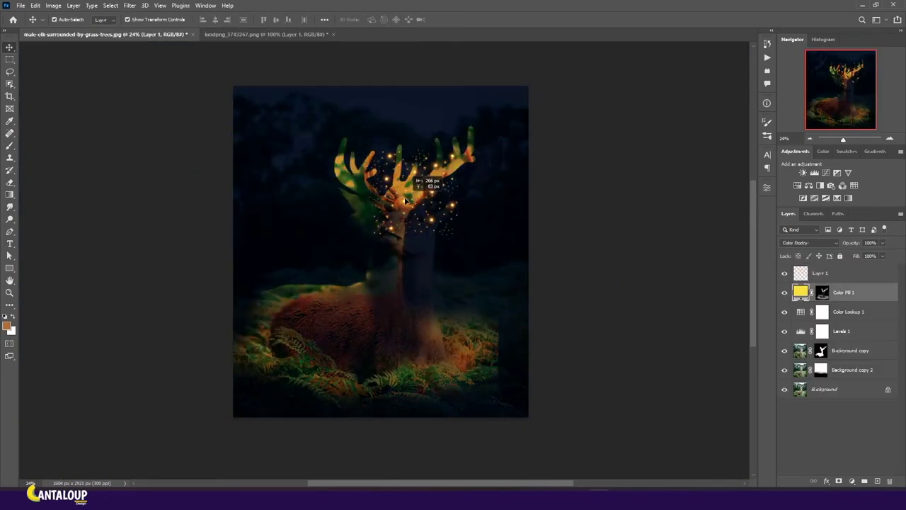
# - Nudge the sparkles up and left over the antlers and hide dots below the left antler
pyautogui.scroll(1, 478, 231)
pyautogui.hotkey('shift', 'Left')
pyautogui.hotkey('shift', 'Left')
pyautogui.hotkey('shift', 'Left')
pyautogui.hotkey('shift', 'Left')
pyautogui.hotkey('shift', 'Left')
pyautogui.hotkey('shift', 'Up')
pyautogui.hotkey('shift', 'Up')
pyautogui.hotkey('shift', 'Left')
pyautogui.hotkey('shift', 'Up')
pyautogui.hotkey('shift', 'Left')
pyautogui.hotkey('shift', 'Up')
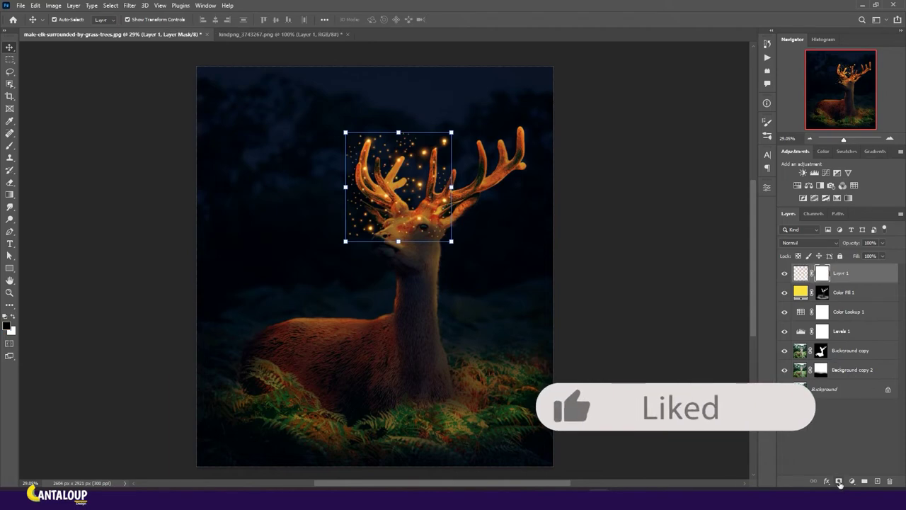
pyautogui.scroll(3, 326, 212)
pyautogui.scroll(1, 332, 309)
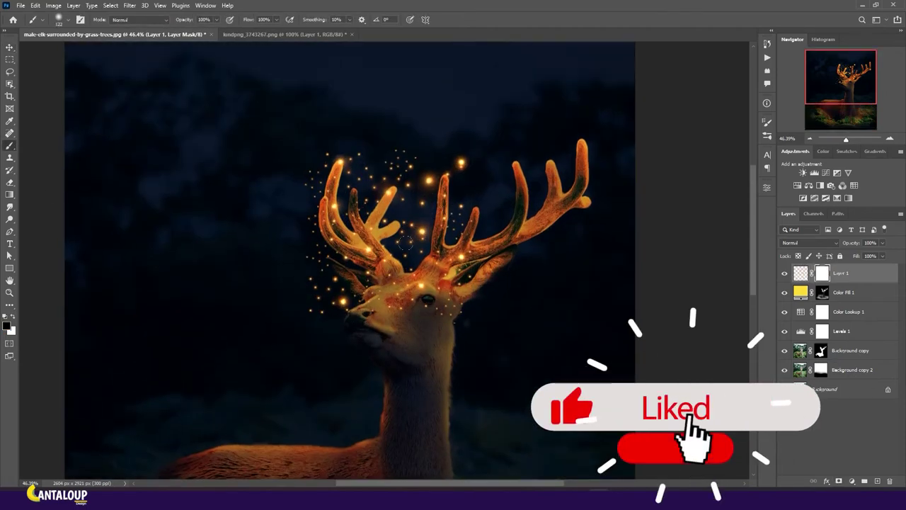
pyautogui.moveTo(333, 309); pyautogui.dragTo(340, 289)
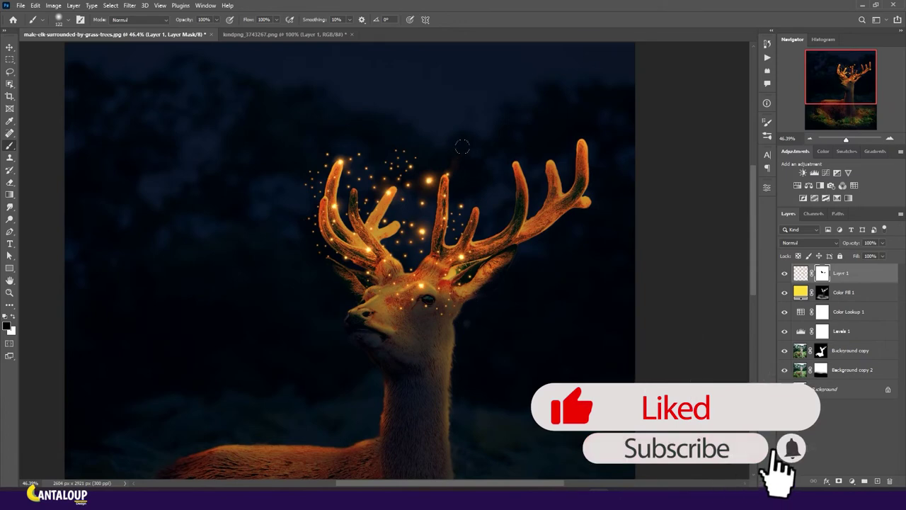
# - Bring in a second sparkle layer over the right antler, mask it, and shrink the brush
pyautogui.press('v')
pyautogui.hotkey('ctrl', 'Tab')
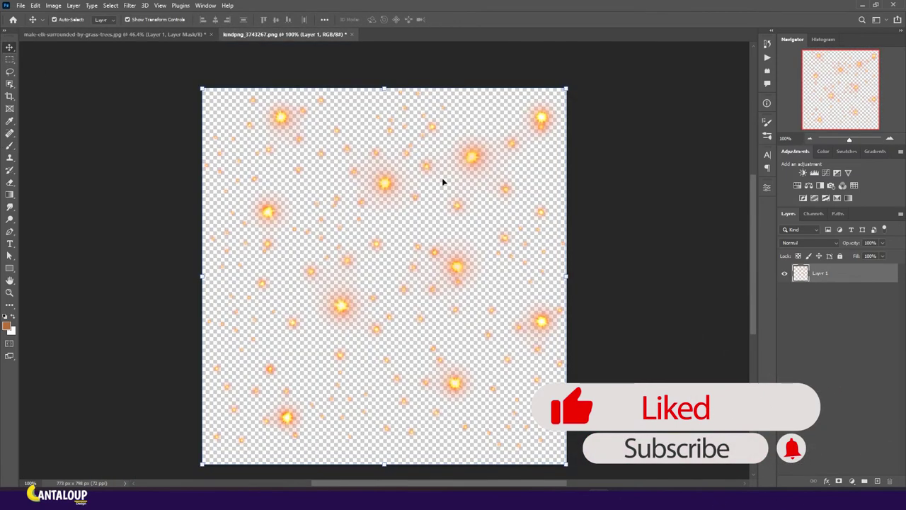
pyautogui.moveTo(159, 44)
pyautogui.mouseDown()
pyautogui.moveTo(389, 202)
pyautogui.moveTo(582, 145)
pyautogui.mouseUp()
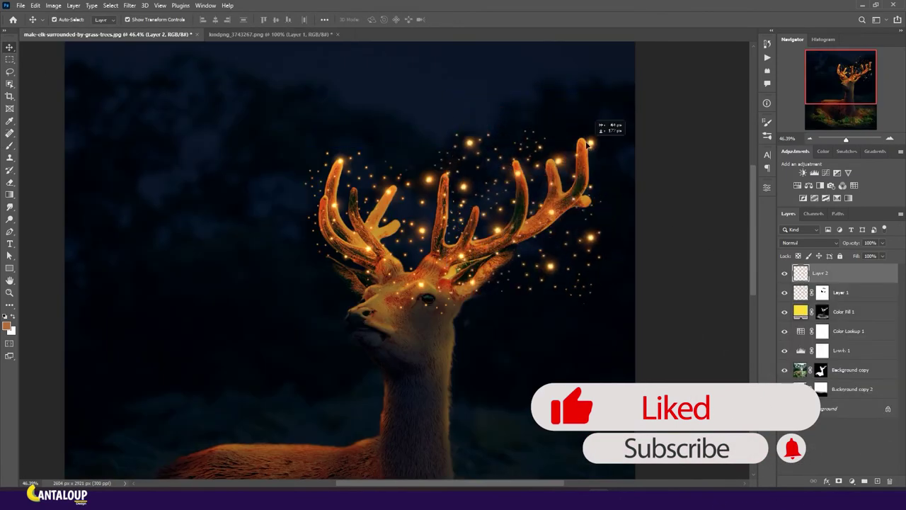
pyautogui.moveTo(582, 144); pyautogui.dragTo(583, 128)
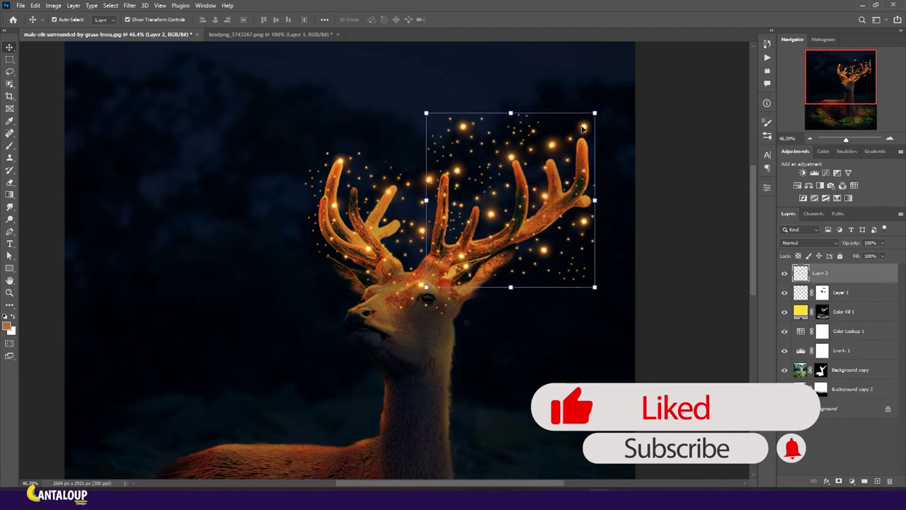
pyautogui.click(838, 481)
pyautogui.press('b')
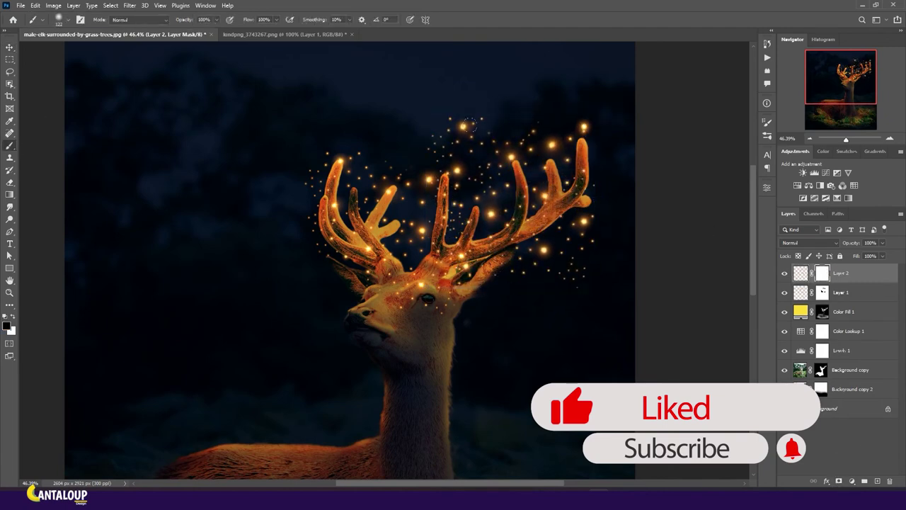
pyautogui.moveTo(516, 126); pyautogui.dragTo(538, 107)
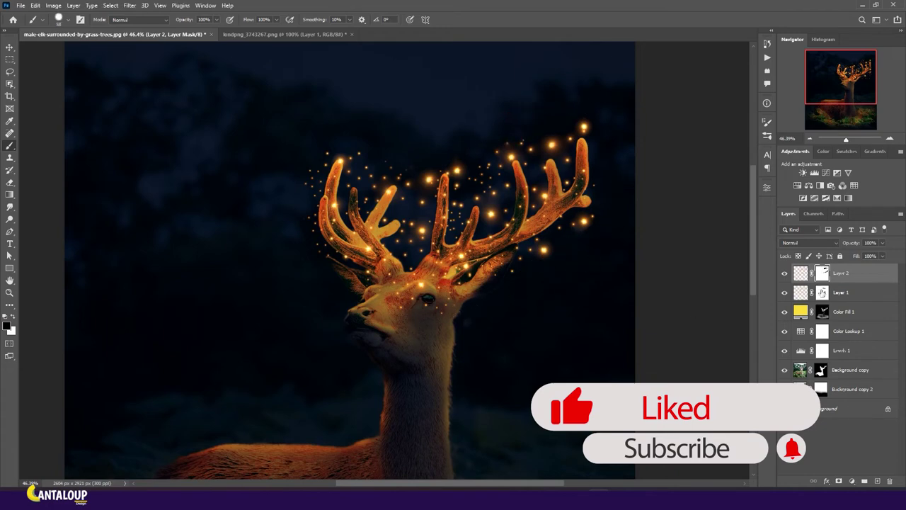
# - Zoom in on the antlers and target the first sparkle layer's mask for painting
pyautogui.hotkey('alt', '[')
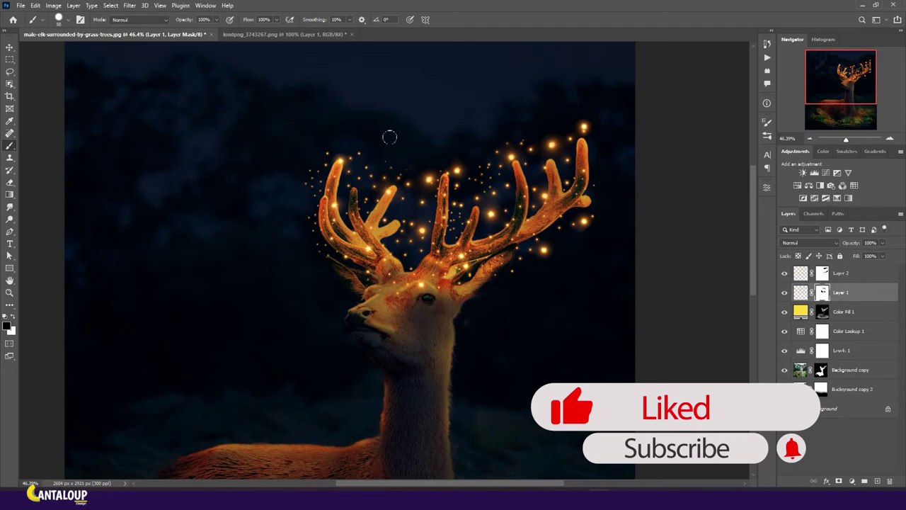
pyautogui.press('v')
pyautogui.hotkey('ctrl', '0')
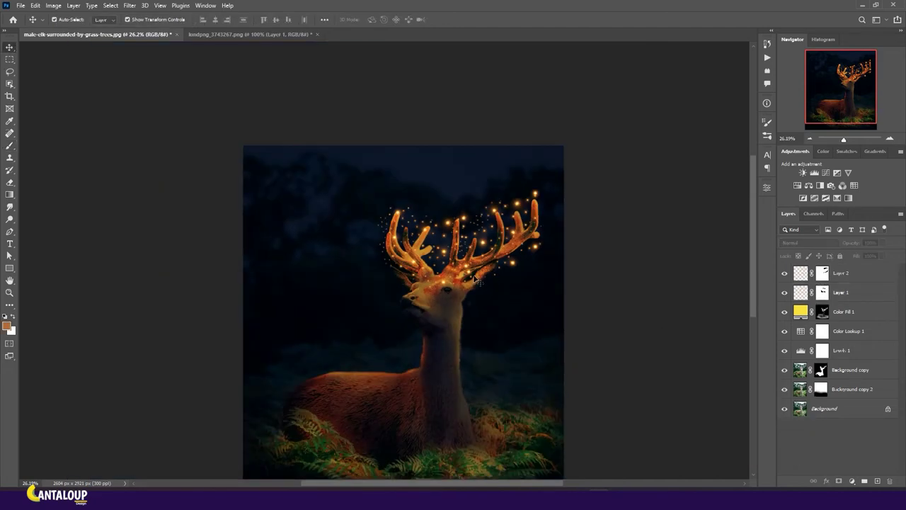
pyautogui.hotkey('alt', ']')
pyautogui.scroll(2, 541, 198)
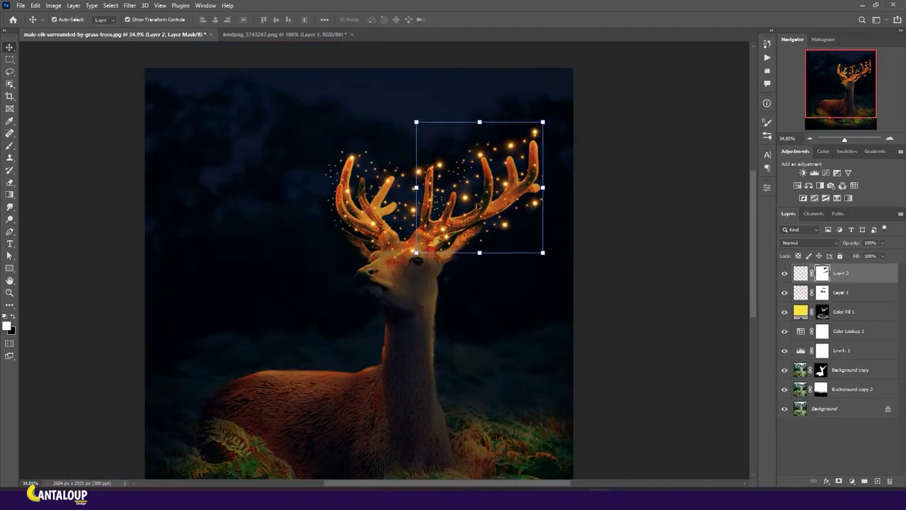
pyautogui.press('b')
pyautogui.hotkey('alt', '[')
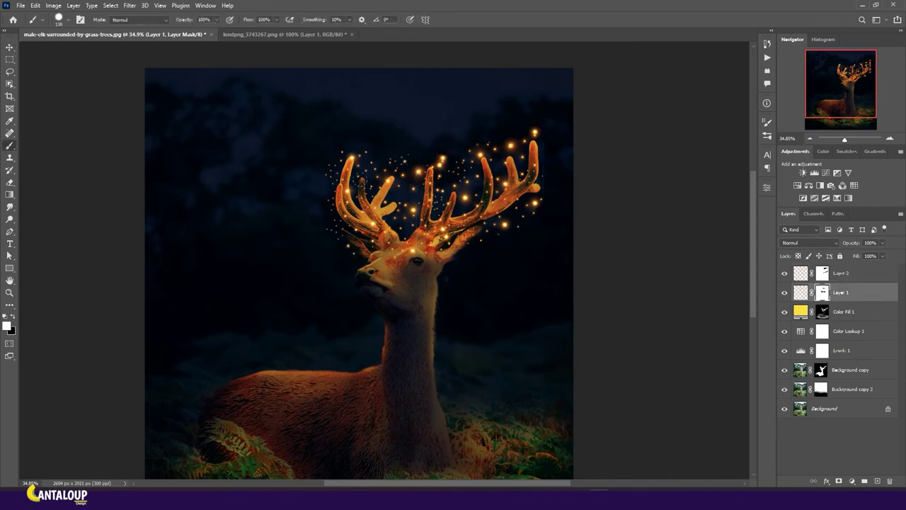
# - Drag the kindpng particles into the elk document as a new layer
pyautogui.click(9, 48)
pyautogui.click(284, 34)
pyautogui.moveTo(332, 81); pyautogui.dragTo(229, 88)
pyautogui.moveTo(385, 218); pyautogui.dragTo(277, 173)
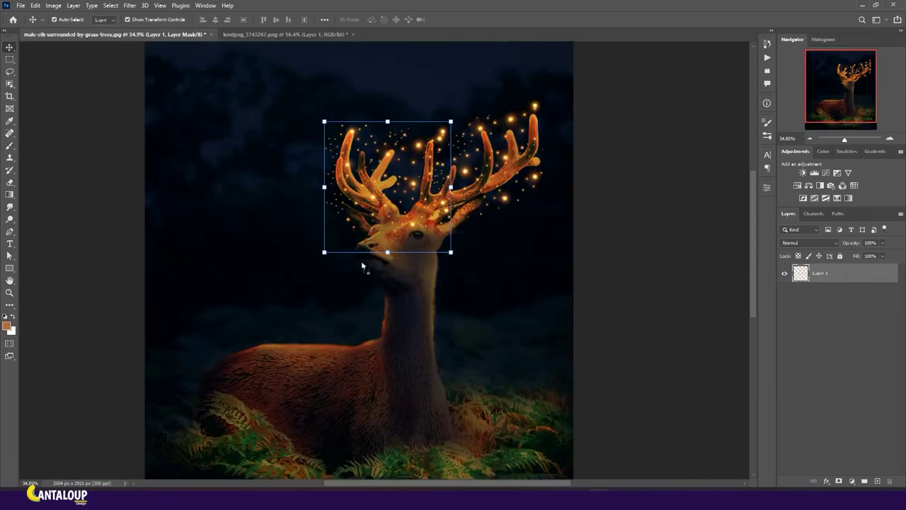
pyautogui.scroll(-2, 277, 173)
pyautogui.moveTo(392, 296); pyautogui.dragTo(390, 281)
# - Scale the particles up to cover the elk's body and ferns, then commit
pyautogui.hotkey('ctrl', 't')
pyautogui.moveTo(429, 238)
pyautogui.mouseDown()
pyautogui.moveTo(575, 157)
pyautogui.moveTo(615, 114)
pyautogui.mouseUp()
pyautogui.moveTo(562, 286); pyautogui.dragTo(500, 440)
pyautogui.moveTo(510, 296); pyautogui.dragTo(470, 325)
pyautogui.click(467, 20)
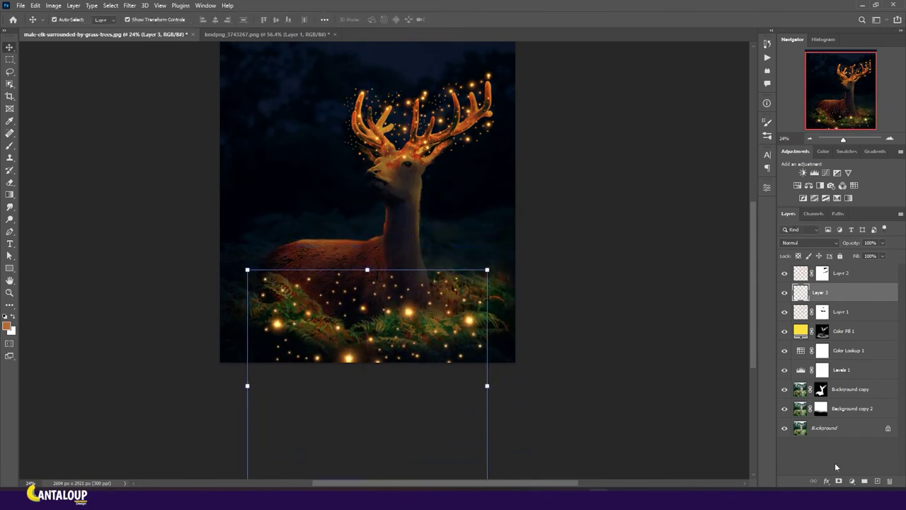
# - Mask out sparkles along the bottom edge and set the layer opacity to 60%
pyautogui.click(839, 481)
pyautogui.press('b')
pyautogui.moveTo(479, 357); pyautogui.dragTo(317, 359)
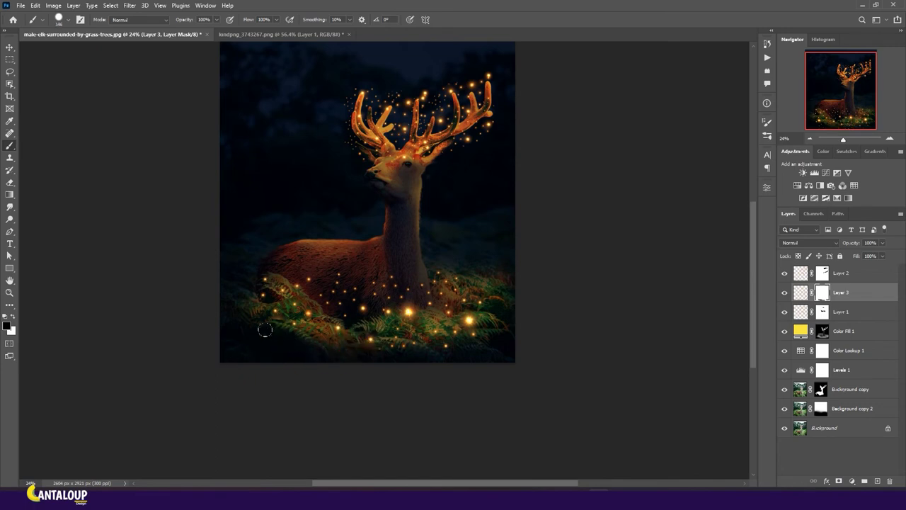
pyautogui.scroll(1, 440, 356)
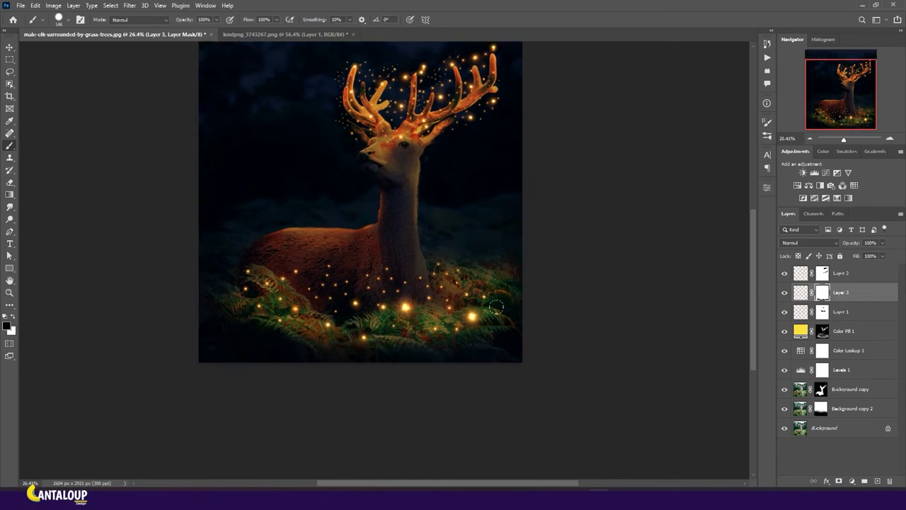
pyautogui.click(802, 292)
pyautogui.moveTo(850, 243); pyautogui.dragTo(836, 246)
pyautogui.scroll(-3, 476, 295)
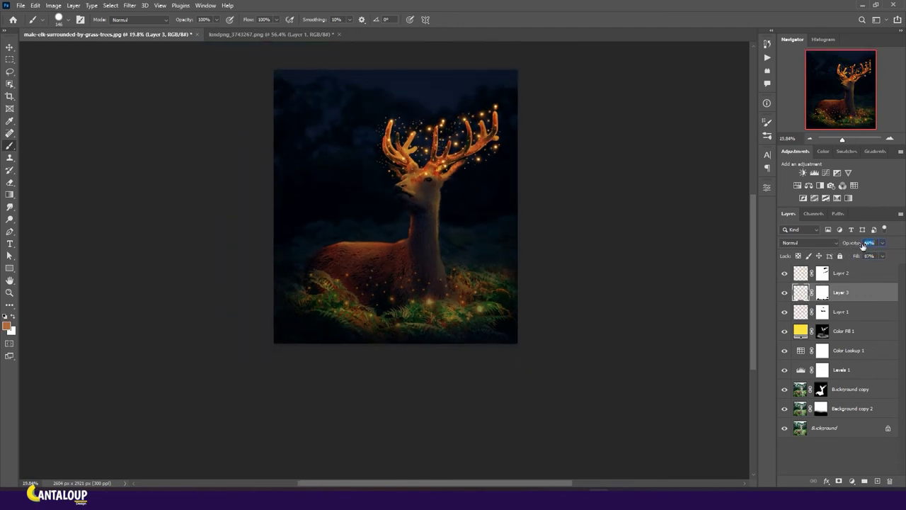
pyautogui.click(9, 47)
pyautogui.click(675, 195)
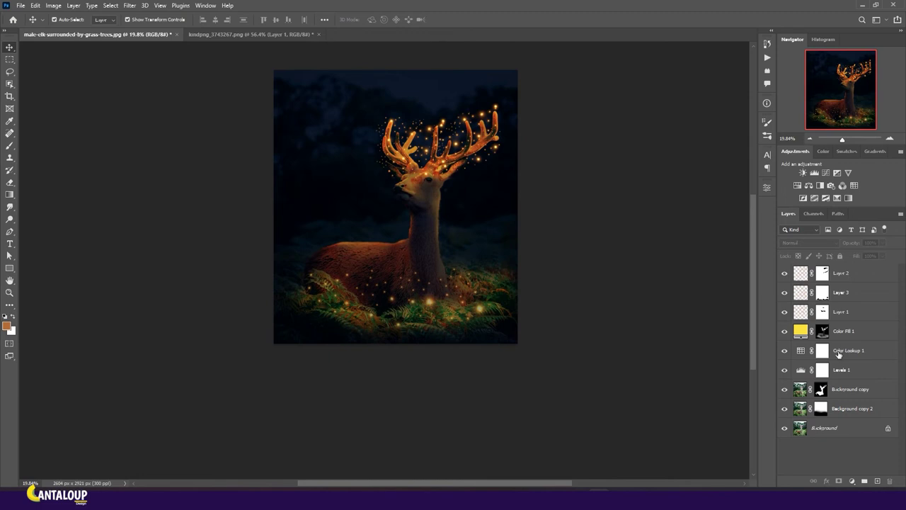
pyautogui.hotkey('ctrl', 'Tab')
# - Scale the new particle layer to about 375% over the elk and commit
pyautogui.moveTo(425, 215); pyautogui.dragTo(464, 252)
pyautogui.moveTo(416, 280); pyautogui.dragTo(219, 286)
pyautogui.moveTo(467, 200); pyautogui.dragTo(522, 239)
pyautogui.click(467, 19)
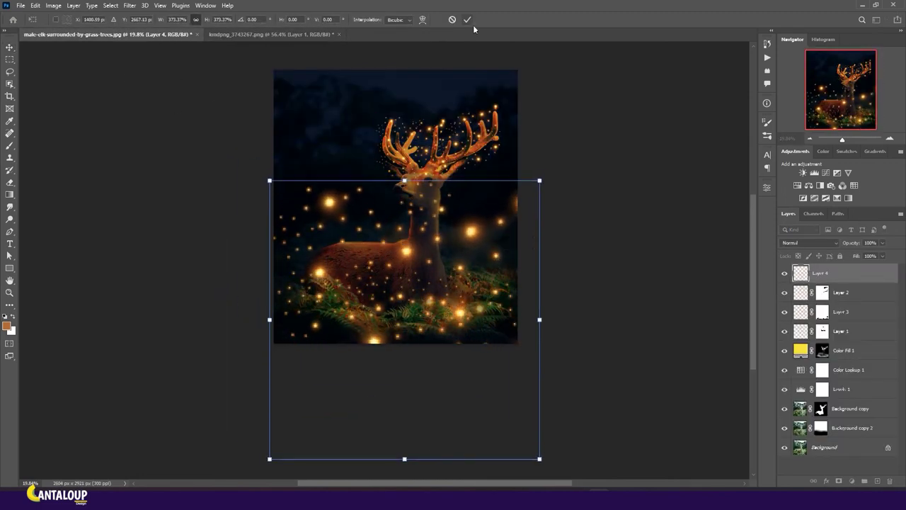
# - Move Layer 4 below Background copy, shrink it slightly, nudge it left, and commit
pyautogui.moveTo(833, 282); pyautogui.dragTo(853, 417)
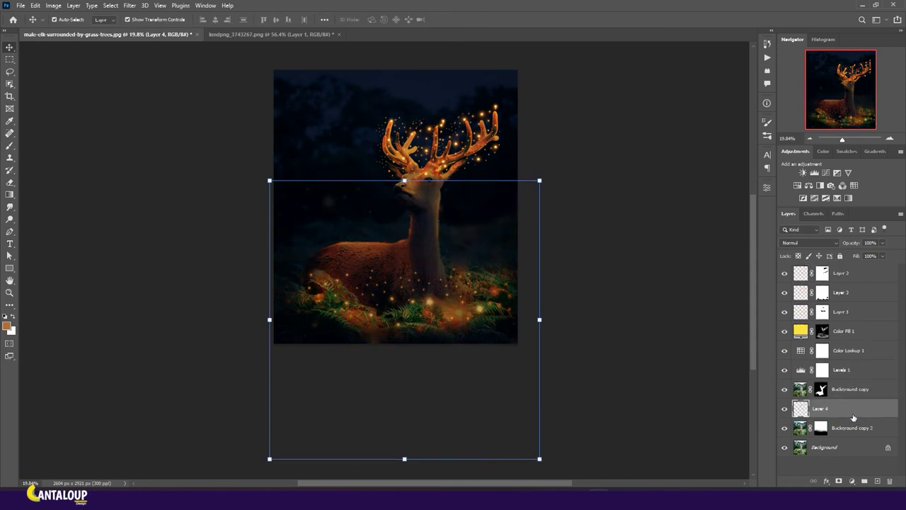
pyautogui.moveTo(404, 458); pyautogui.dragTo(401, 440)
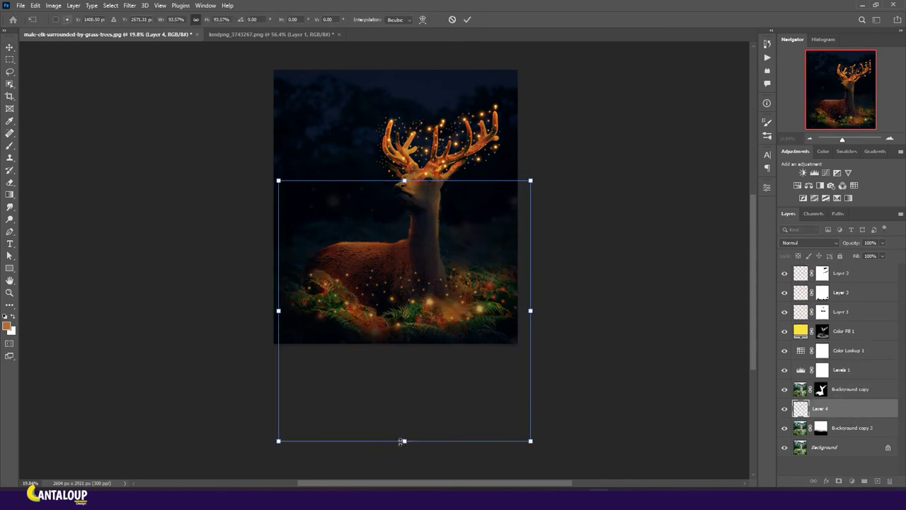
pyautogui.hotkey('shift', 'Left')
pyautogui.hotkey('shift', 'Left')
pyautogui.click(467, 20)
pyautogui.click(812, 463)
pyautogui.scroll(2, 465, 153)
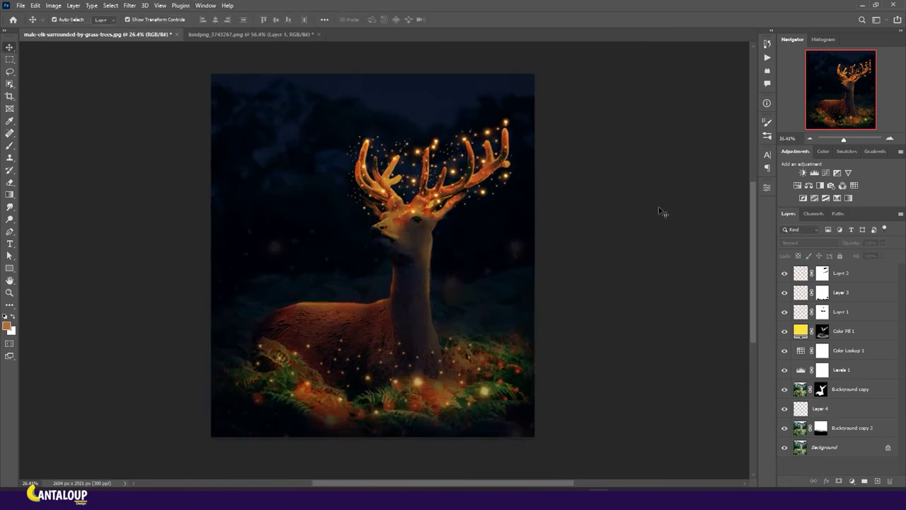
pyautogui.click(821, 411)
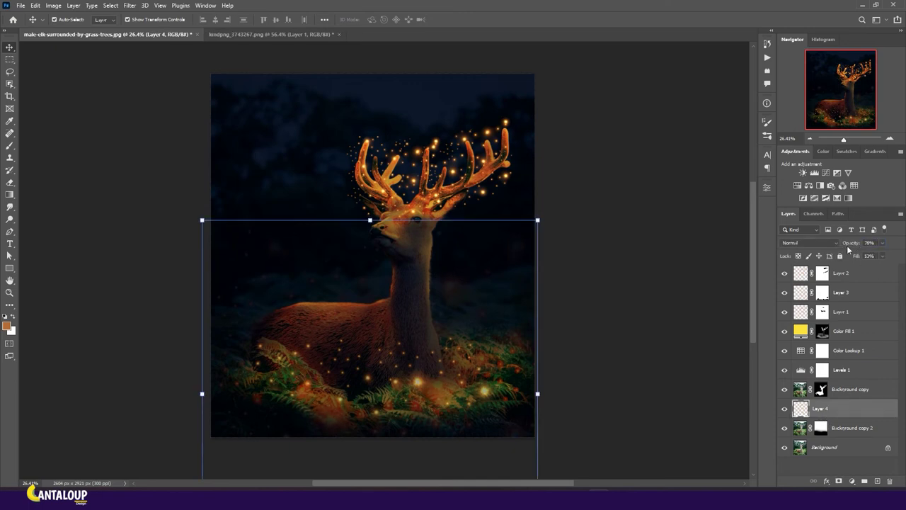
pyautogui.click(623, 299)
pyautogui.scroll(-1, 569, 302)
pyautogui.scroll(1, 509, 286)
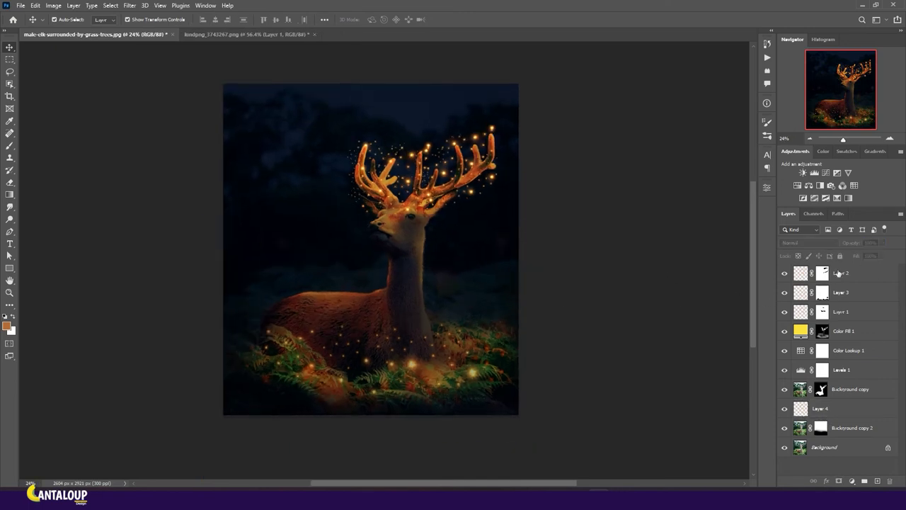
pyautogui.click(821, 274)
# - Stamp all visible layers into a merged Layer 5 and bring it into Camera Raw
pyautogui.hotkey('ctrl', 'shift', 'alt', 'e')
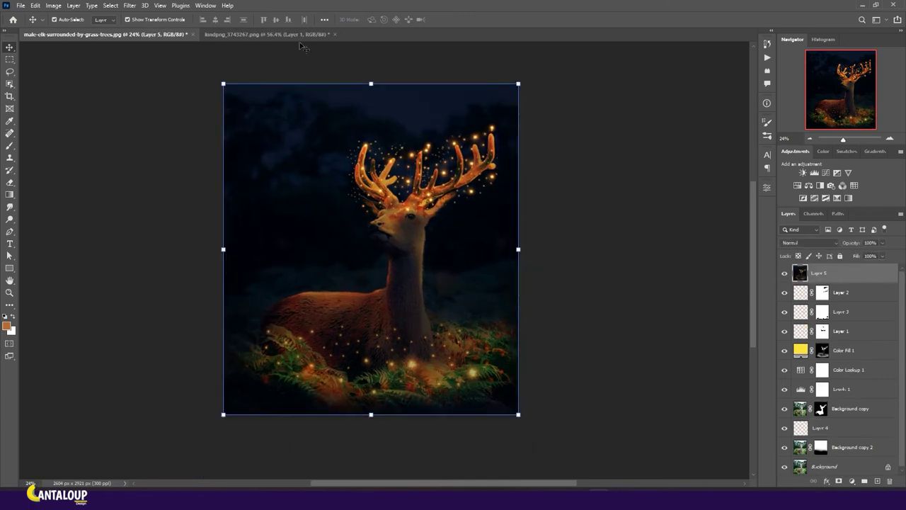
pyautogui.click(130, 5)
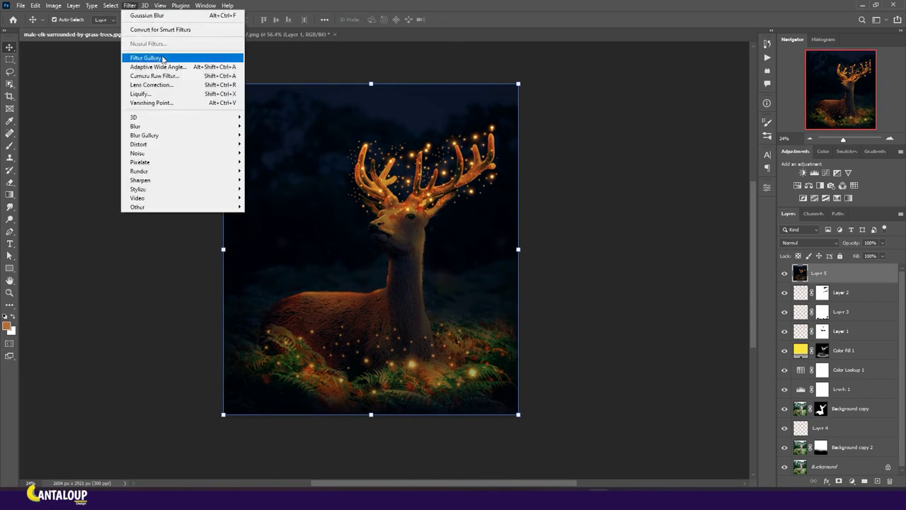
pyautogui.click(180, 75)
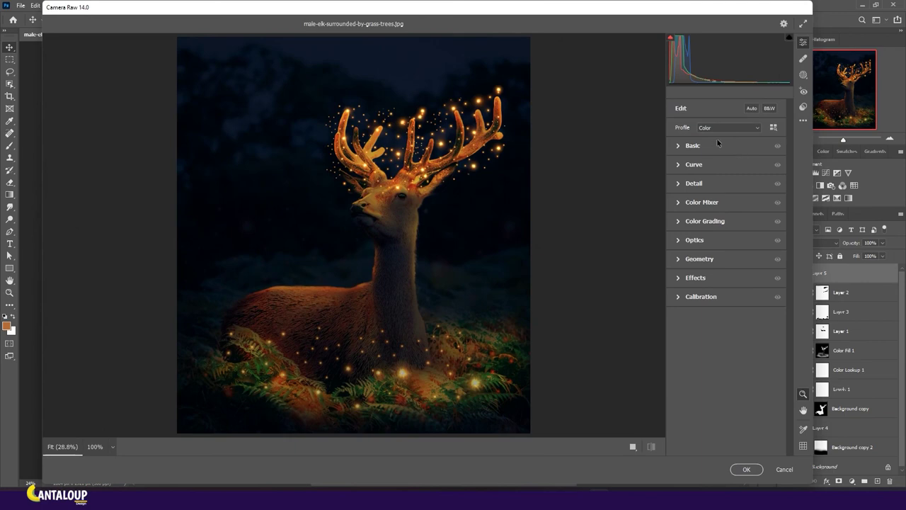
# - Set Temperature -10, Texture -25 and Dehaze -39, with slightly reduced vibrance
pyautogui.click(716, 144)
pyautogui.moveTo(726, 184); pyautogui.dragTo(736, 277)
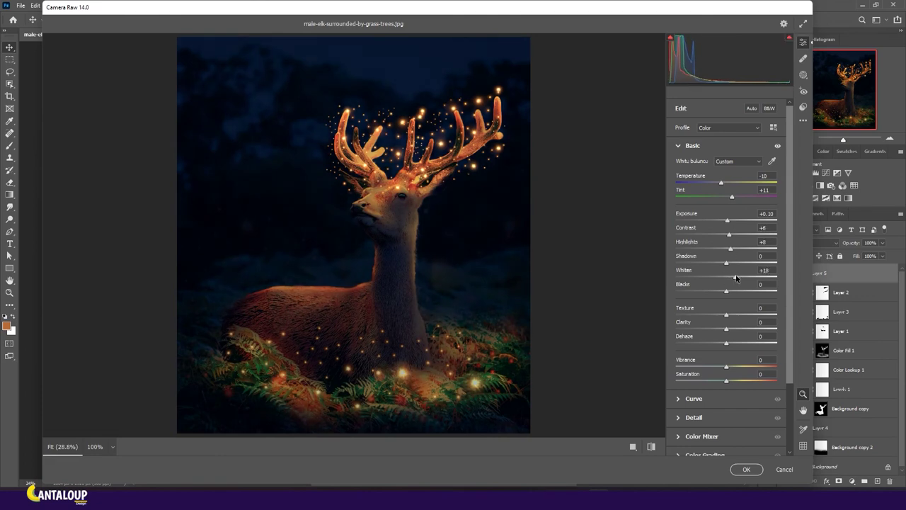
pyautogui.moveTo(729, 288)
pyautogui.mouseDown()
pyautogui.moveTo(741, 317)
pyautogui.moveTo(712, 311)
pyautogui.moveTo(703, 316)
pyautogui.moveTo(730, 332)
pyautogui.moveTo(699, 338)
pyautogui.moveTo(713, 333)
pyautogui.mouseUp()
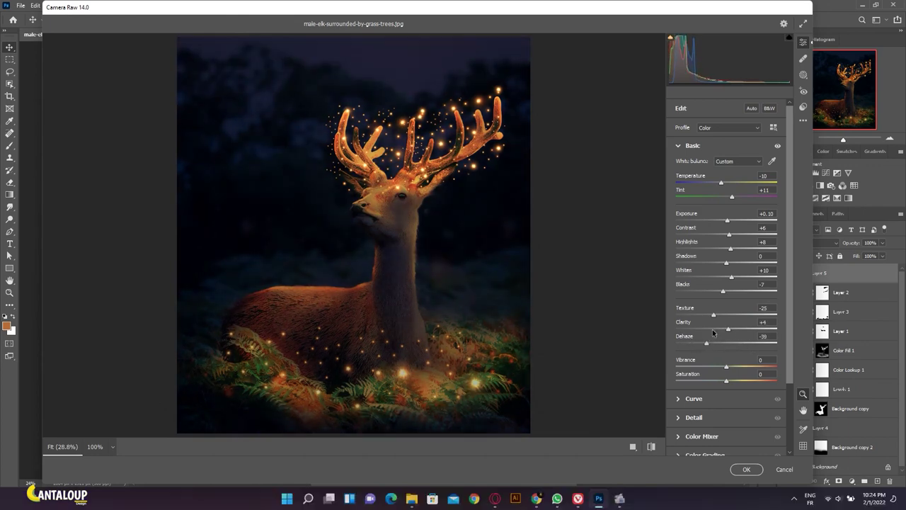
pyautogui.moveTo(727, 374); pyautogui.dragTo(724, 375)
# - Lift the Curve Darks to +21 and apply the Camera Raw adjustments
pyautogui.click(687, 145)
pyautogui.click(693, 164)
pyautogui.moveTo(727, 352); pyautogui.dragTo(737, 353)
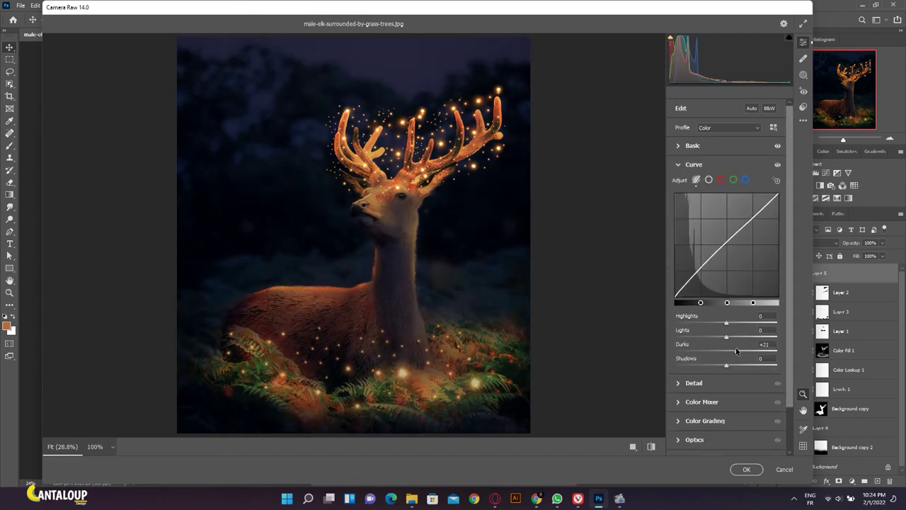
pyautogui.click(746, 468)
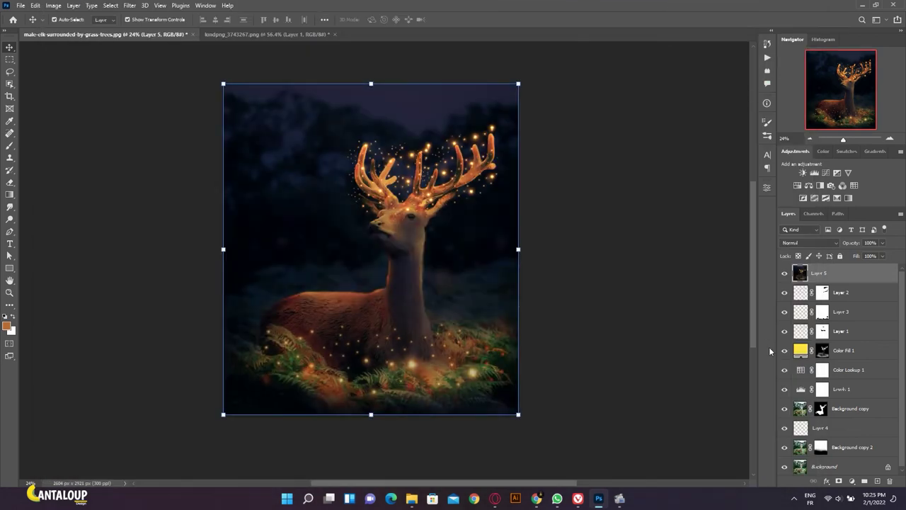